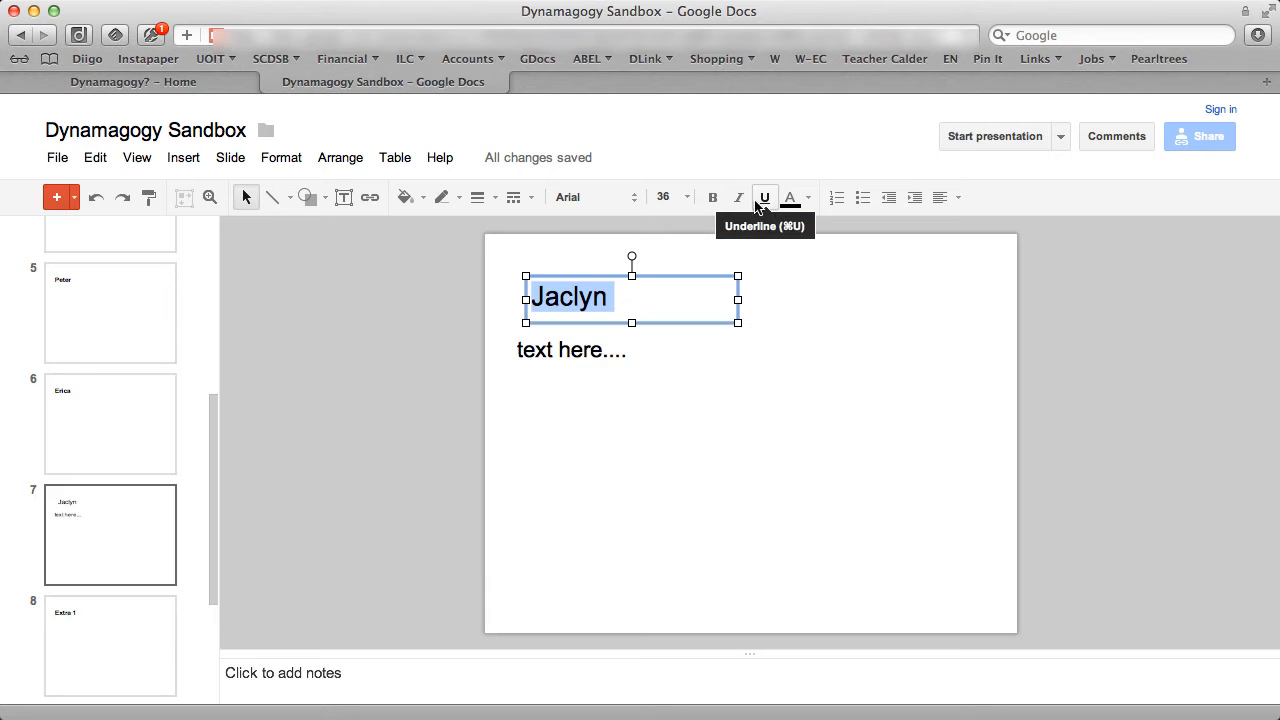
# Format the selected name text at the top of slide 7 as bold, italic and underlined
pyautogui.click(712, 198)
pyautogui.click(738, 199)
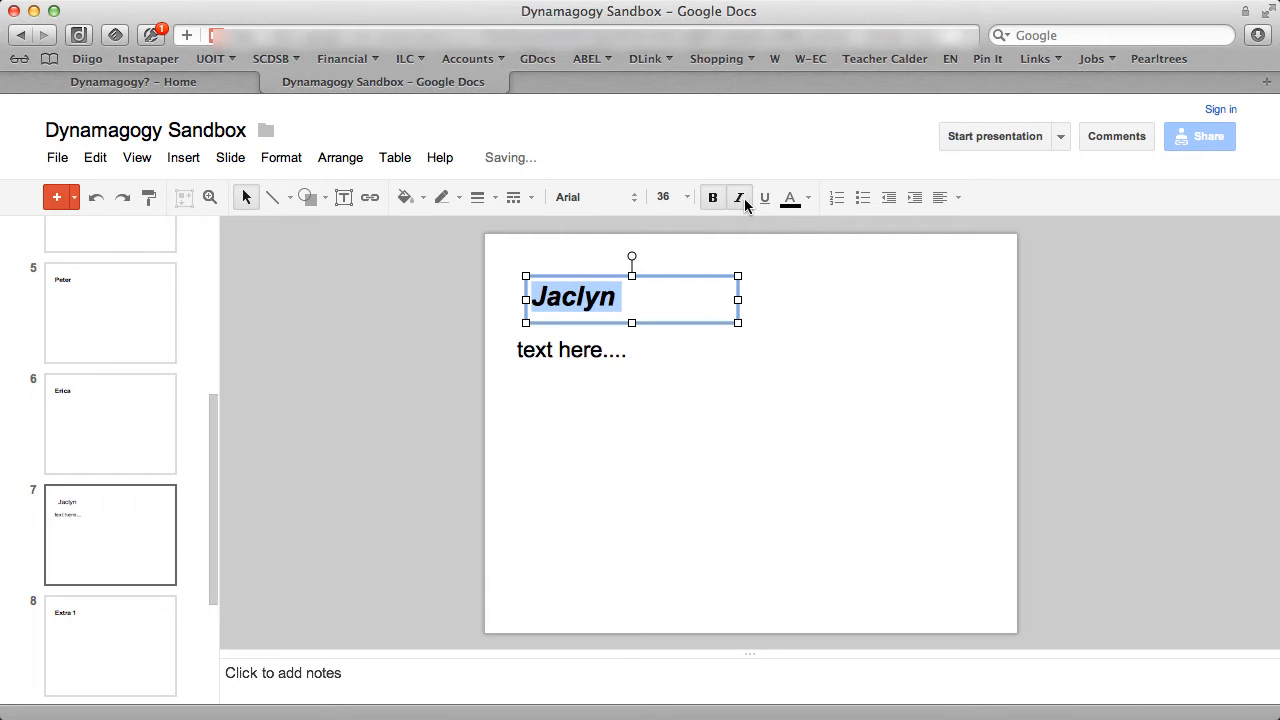
pyautogui.click(765, 199)
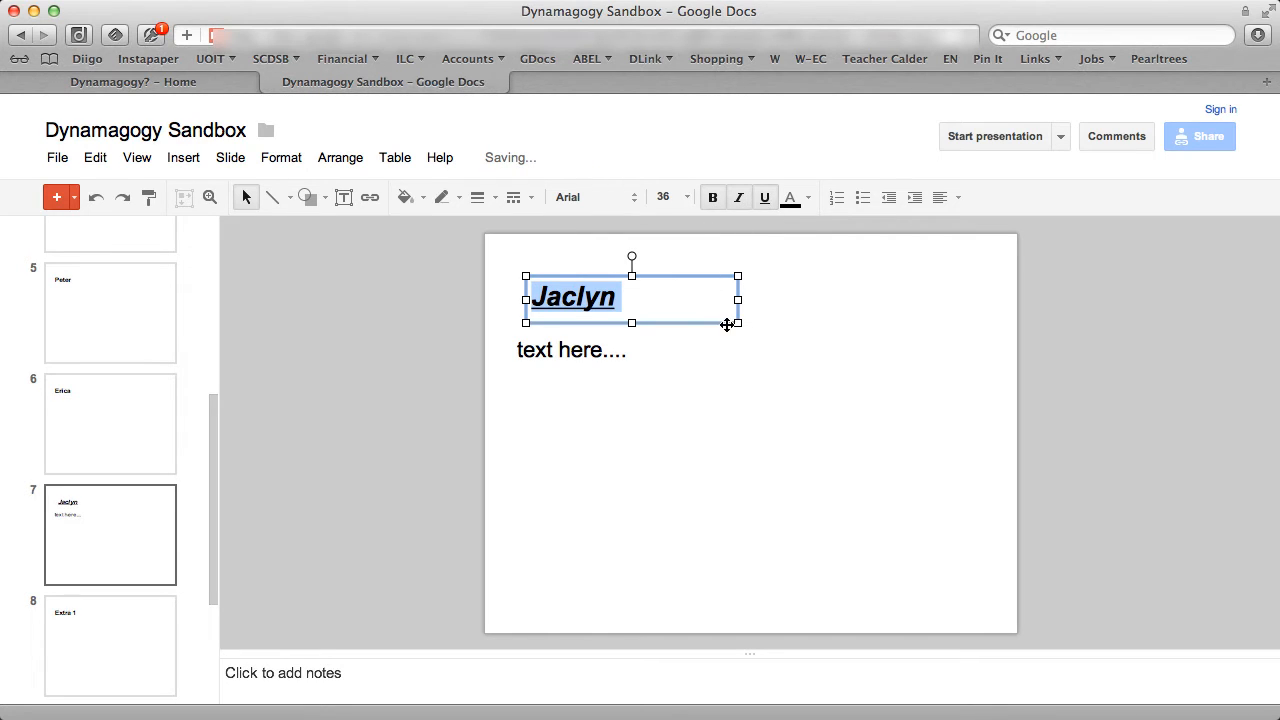
pyautogui.click(771, 327)
# Draw a circle in the upper-right area of the slide, beside the name
pyautogui.click(325, 193)
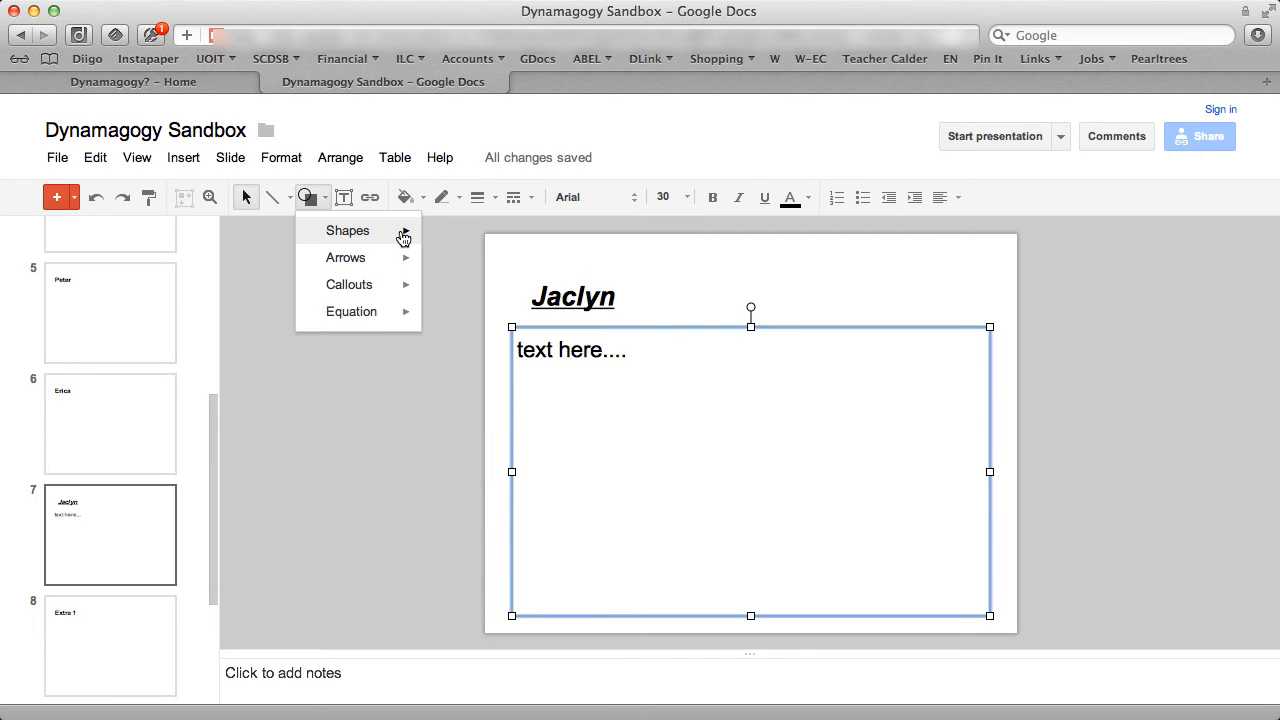
pyautogui.moveTo(403, 232)
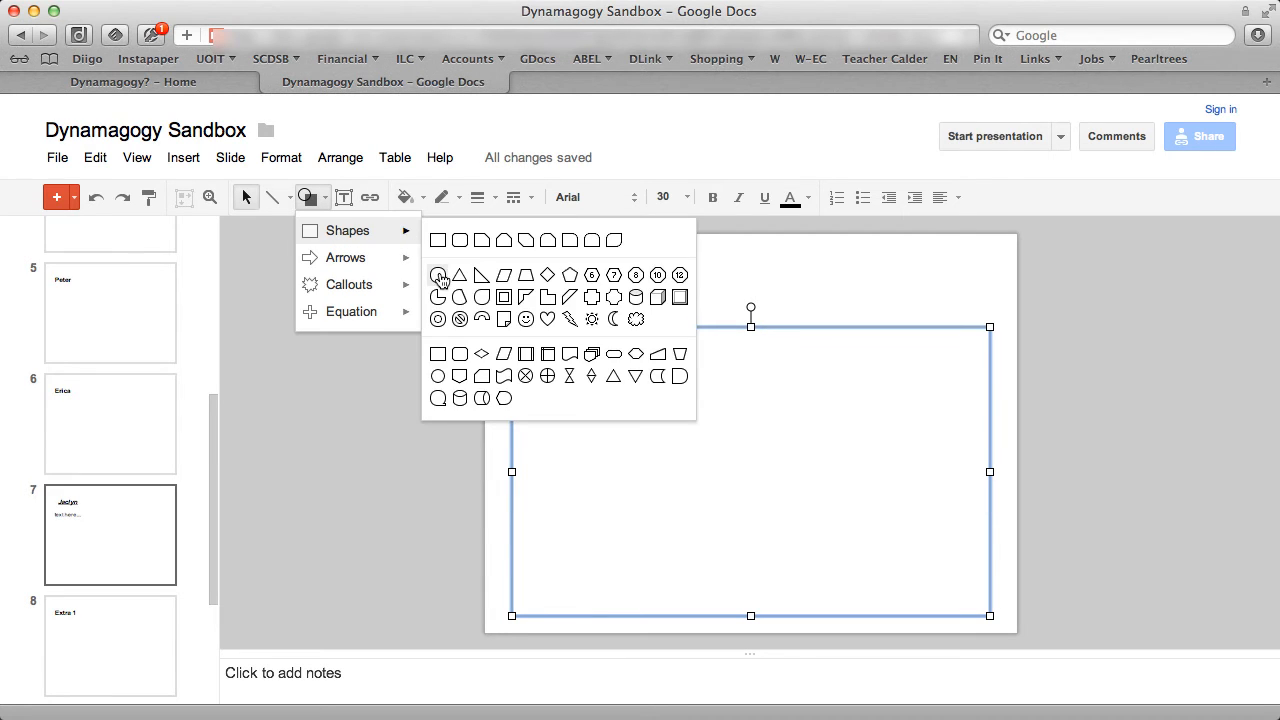
pyautogui.click(437, 274)
pyautogui.moveTo(784, 281); pyautogui.dragTo(887, 372)
pyautogui.click(957, 354)
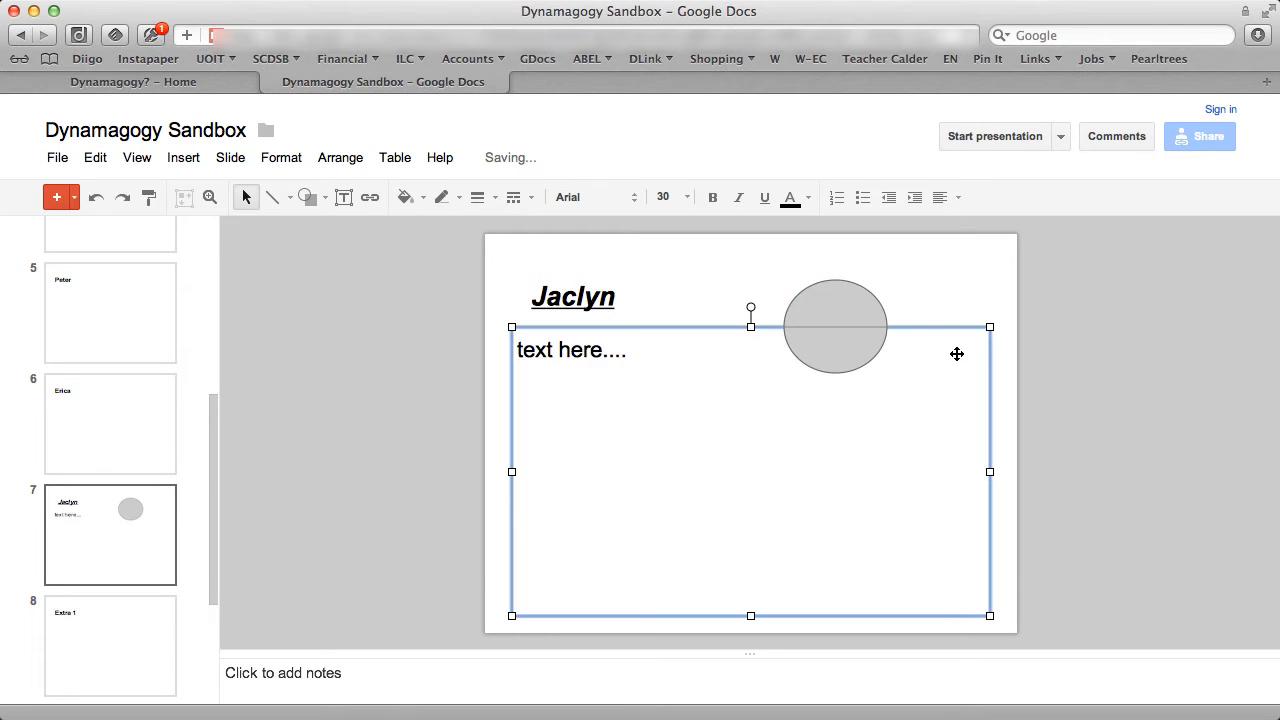
# Fill the circle with bright green
pyautogui.click(870, 305)
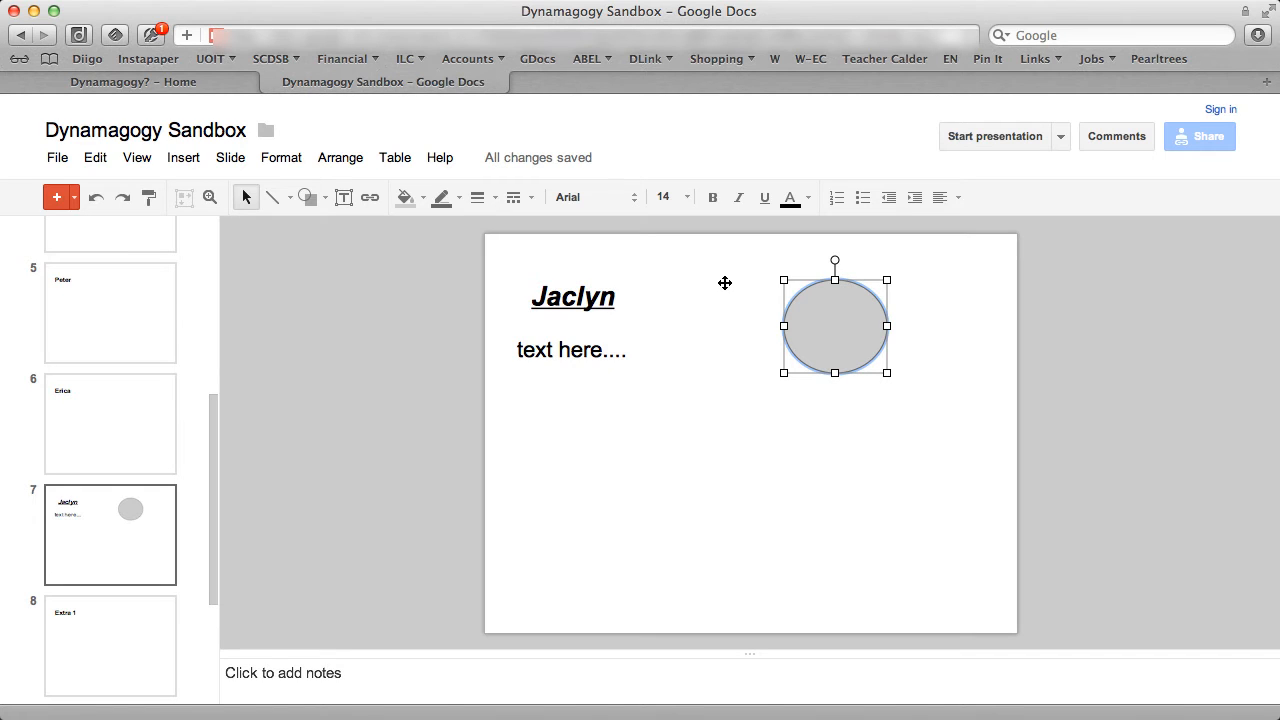
pyautogui.click(417, 199)
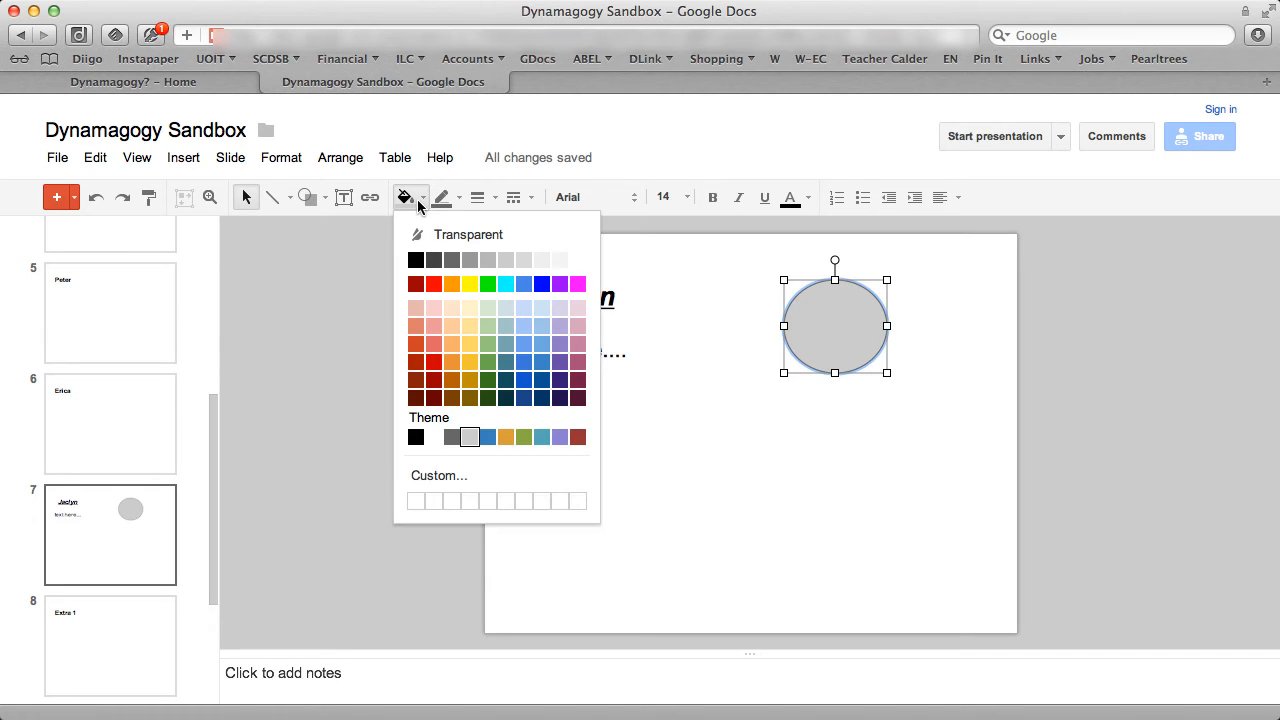
pyautogui.click(487, 287)
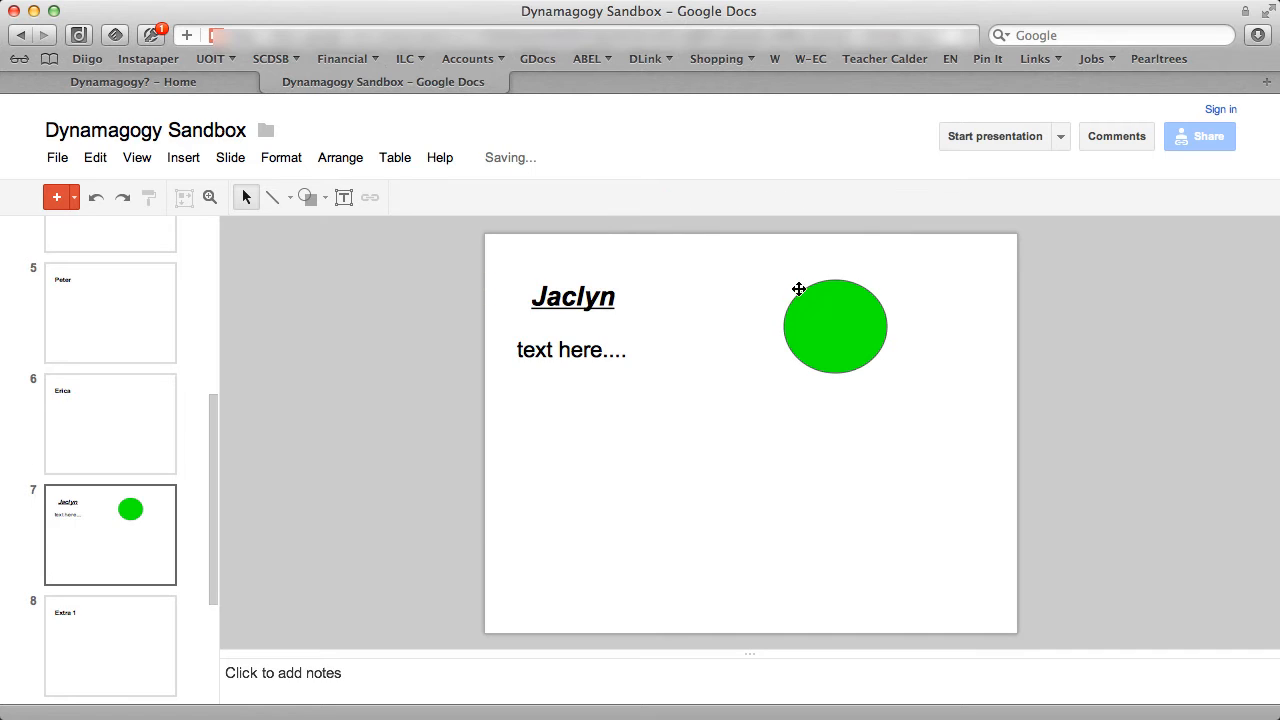
pyautogui.click(673, 296)
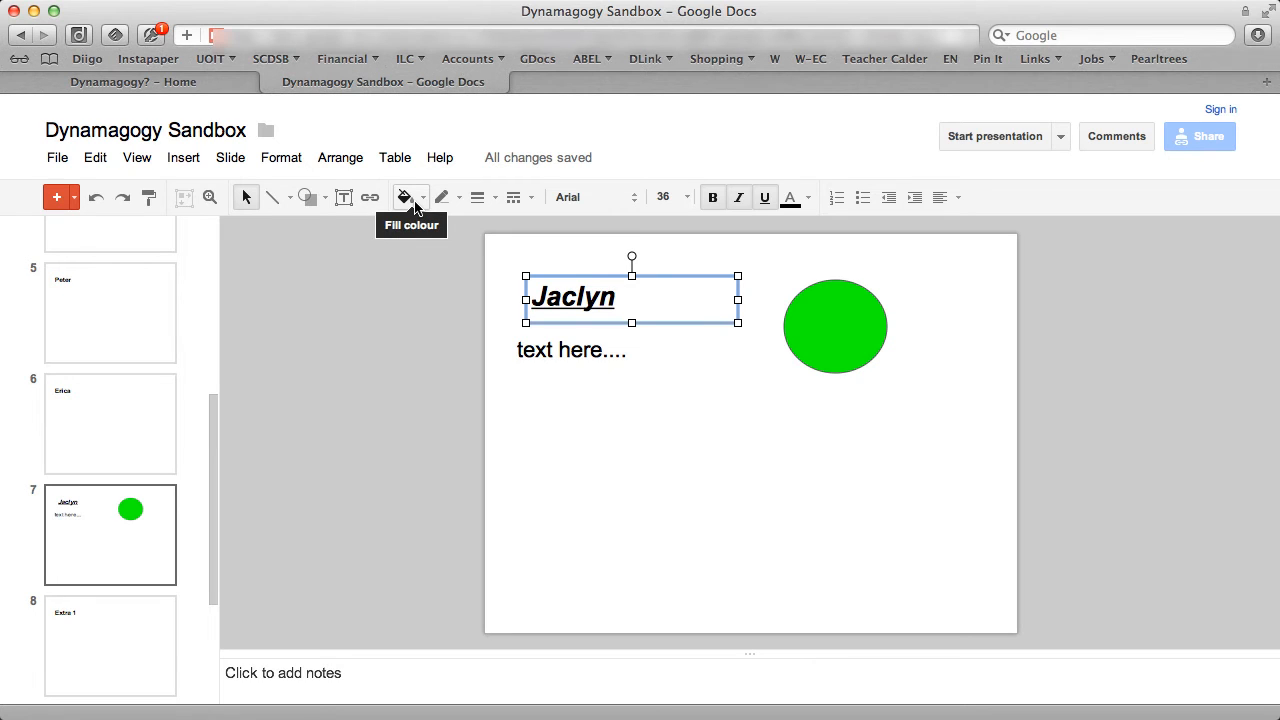
# Set the circle's fill colour to bright yellow
pyautogui.click(817, 298)
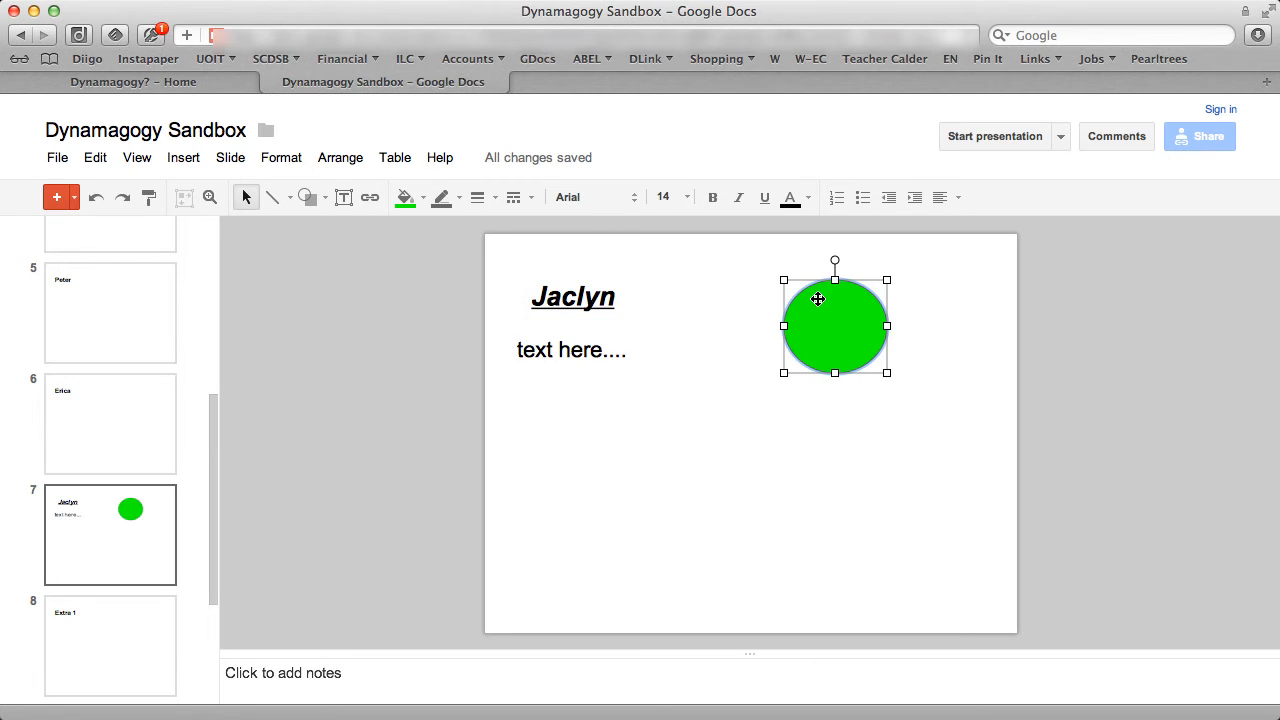
pyautogui.click(422, 193)
pyautogui.click(470, 283)
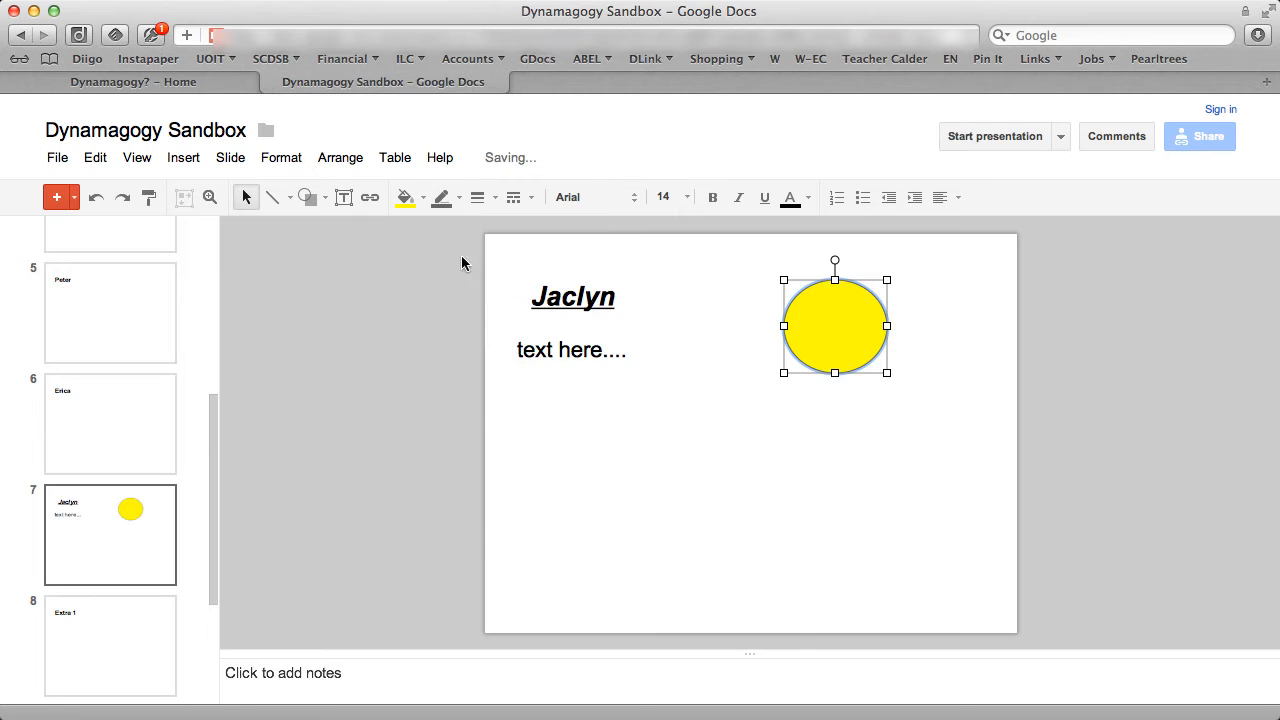
# Give the circle a dark red outline with a thickness of 16px
pyautogui.click(452, 201)
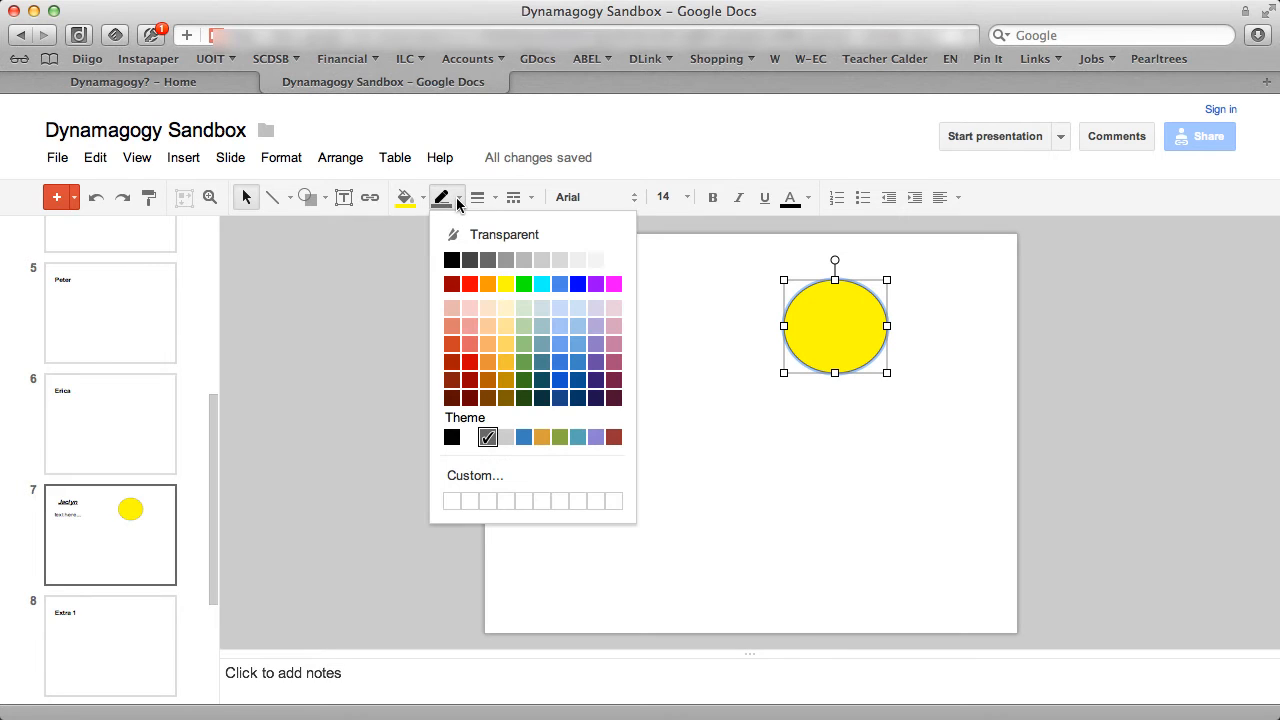
pyautogui.click(454, 285)
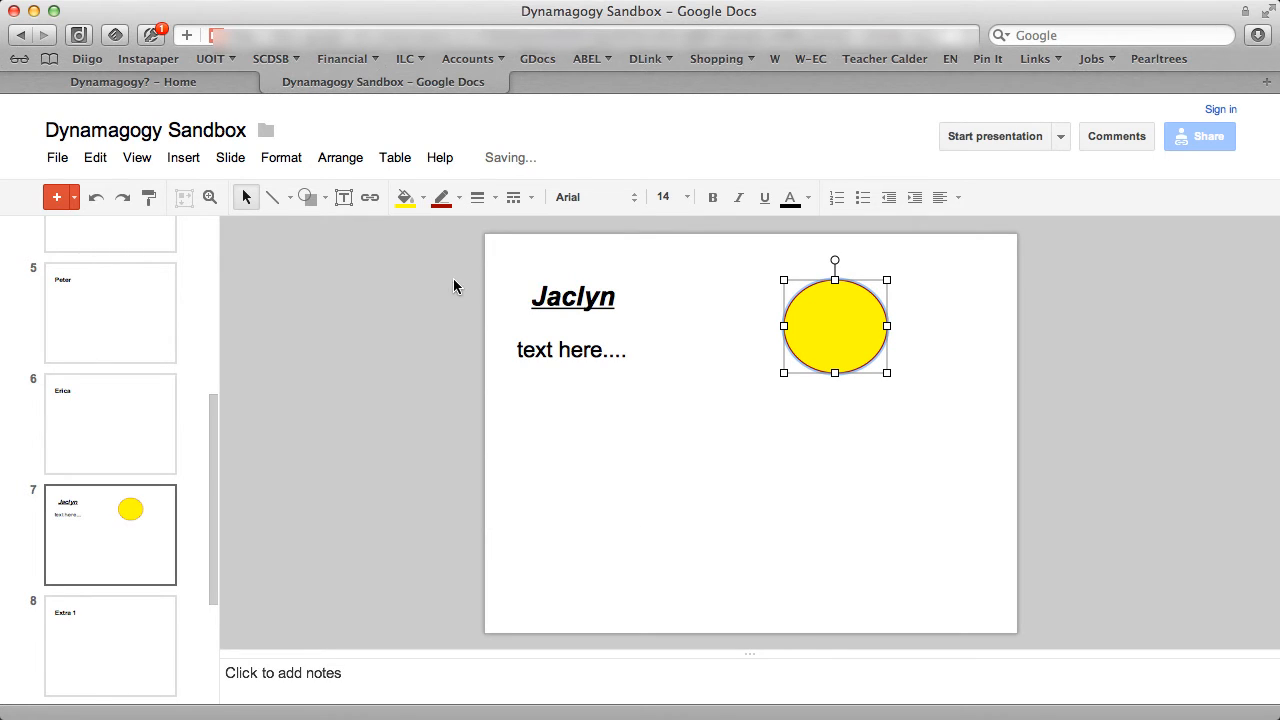
pyautogui.click(495, 199)
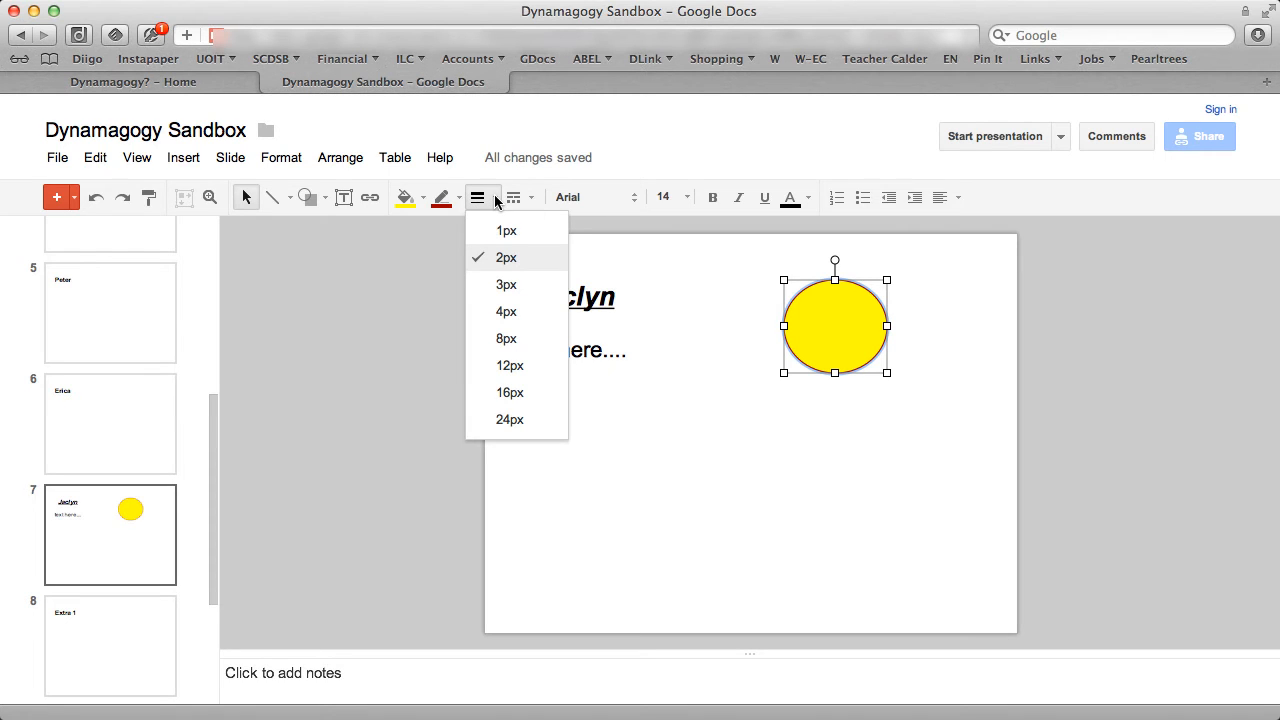
pyautogui.click(508, 393)
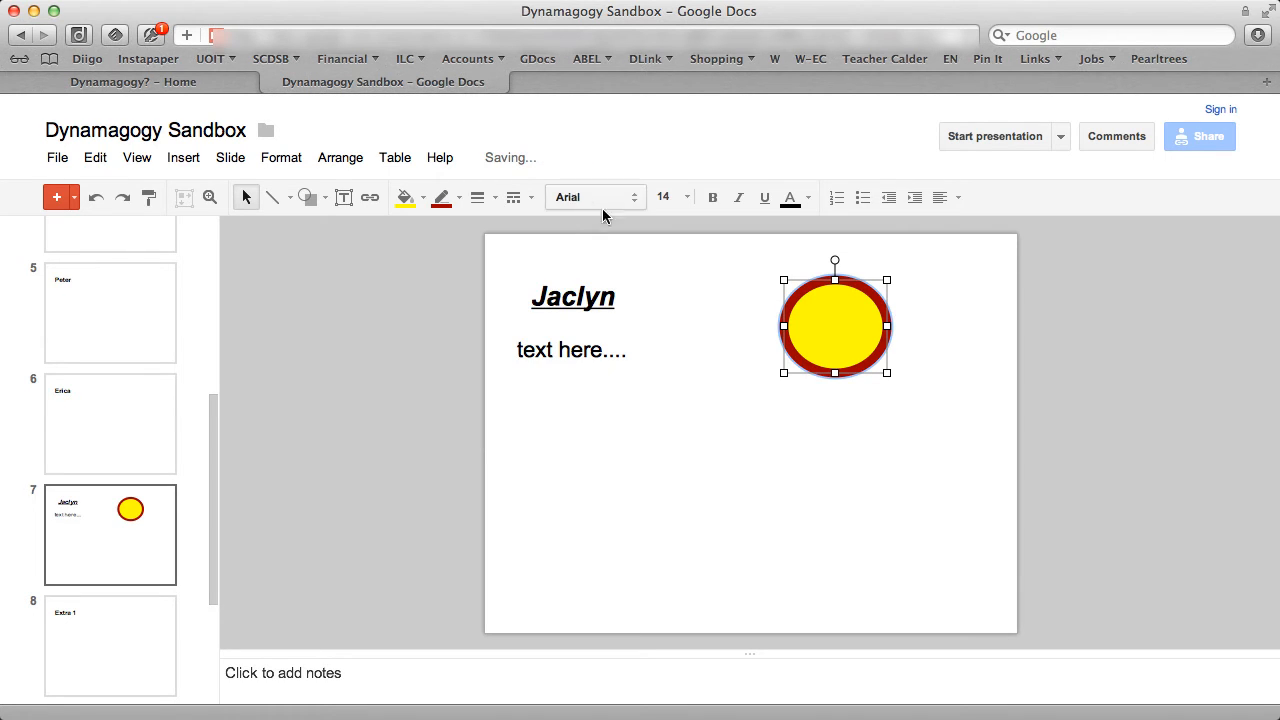
pyautogui.click(494, 200)
pyautogui.click(494, 200)
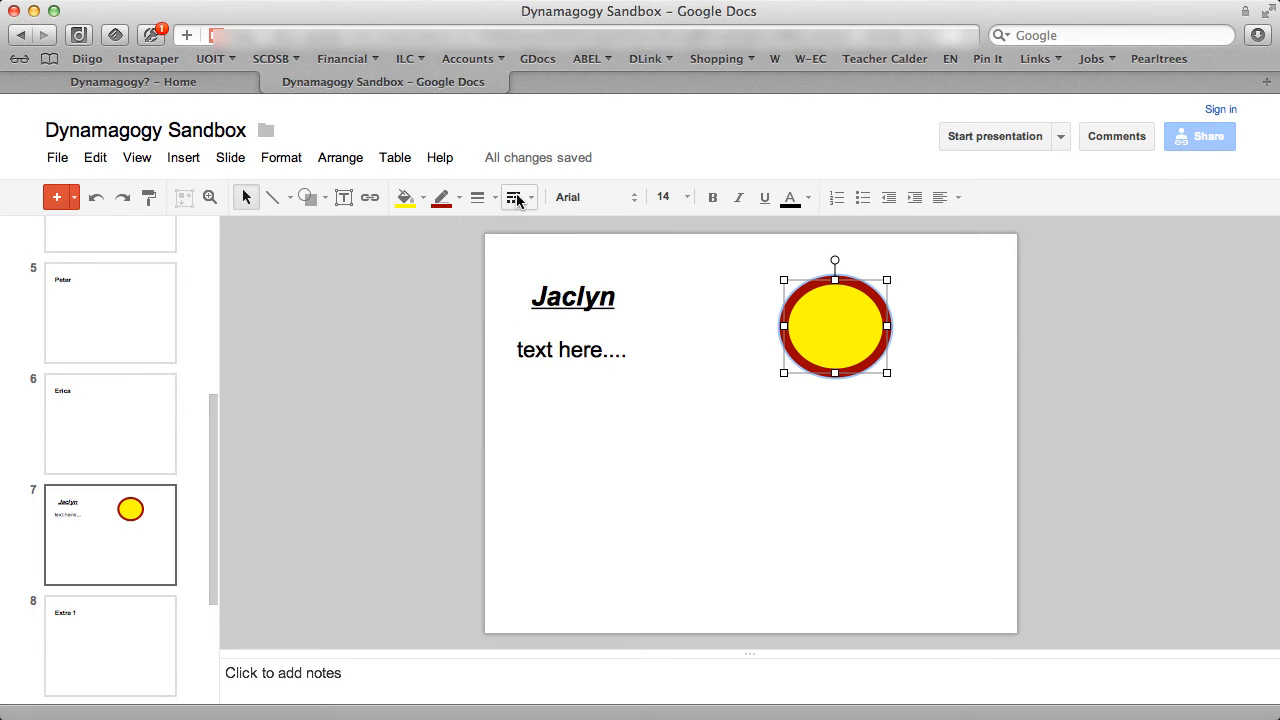
# Change the circle's outline to the short-dashed line style and deselect it
pyautogui.click(533, 200)
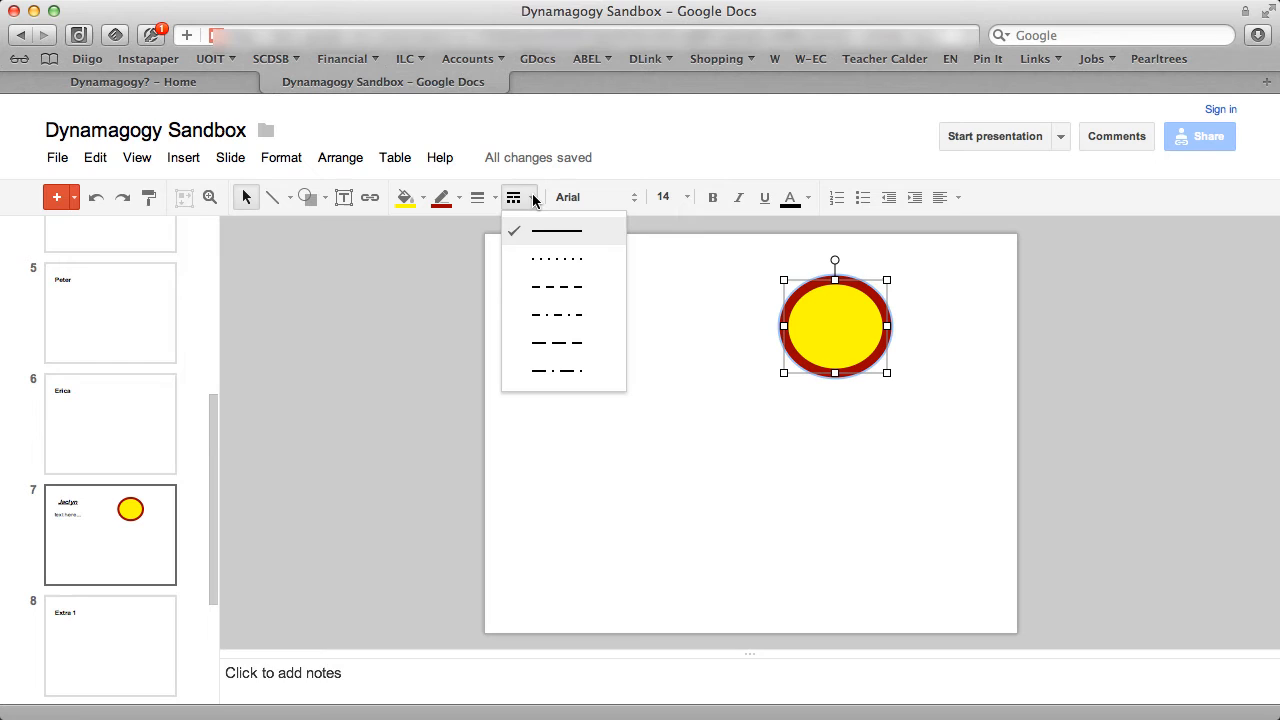
pyautogui.click(546, 286)
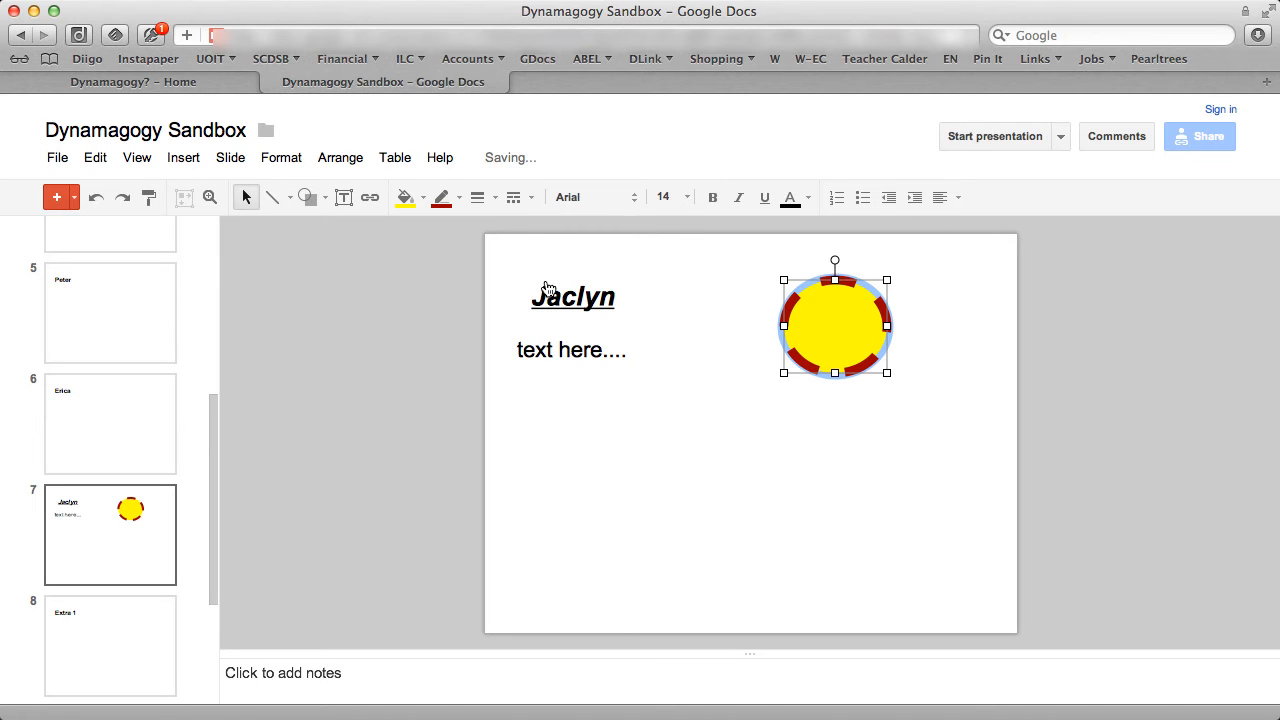
pyautogui.click(981, 330)
pyautogui.click(968, 300)
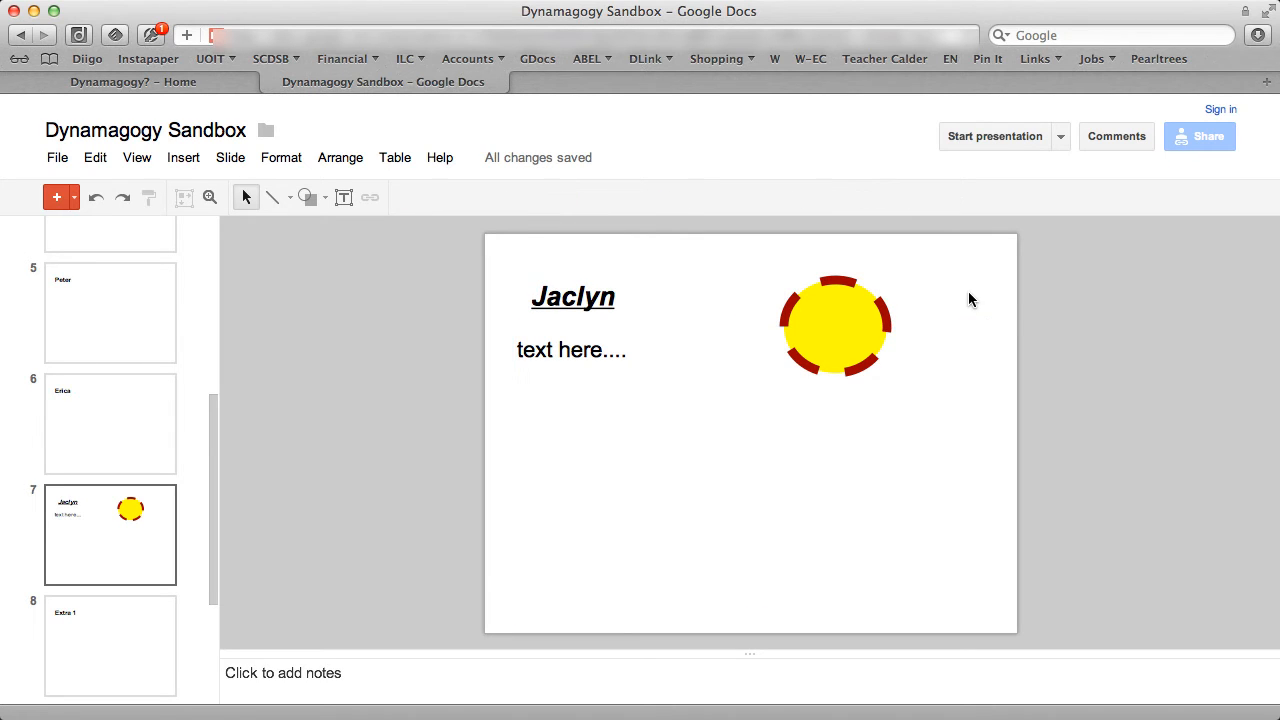
# Draw a straight diagonal line between the text and the circle, from beside the circle down to mid-slide
pyautogui.click(603, 352)
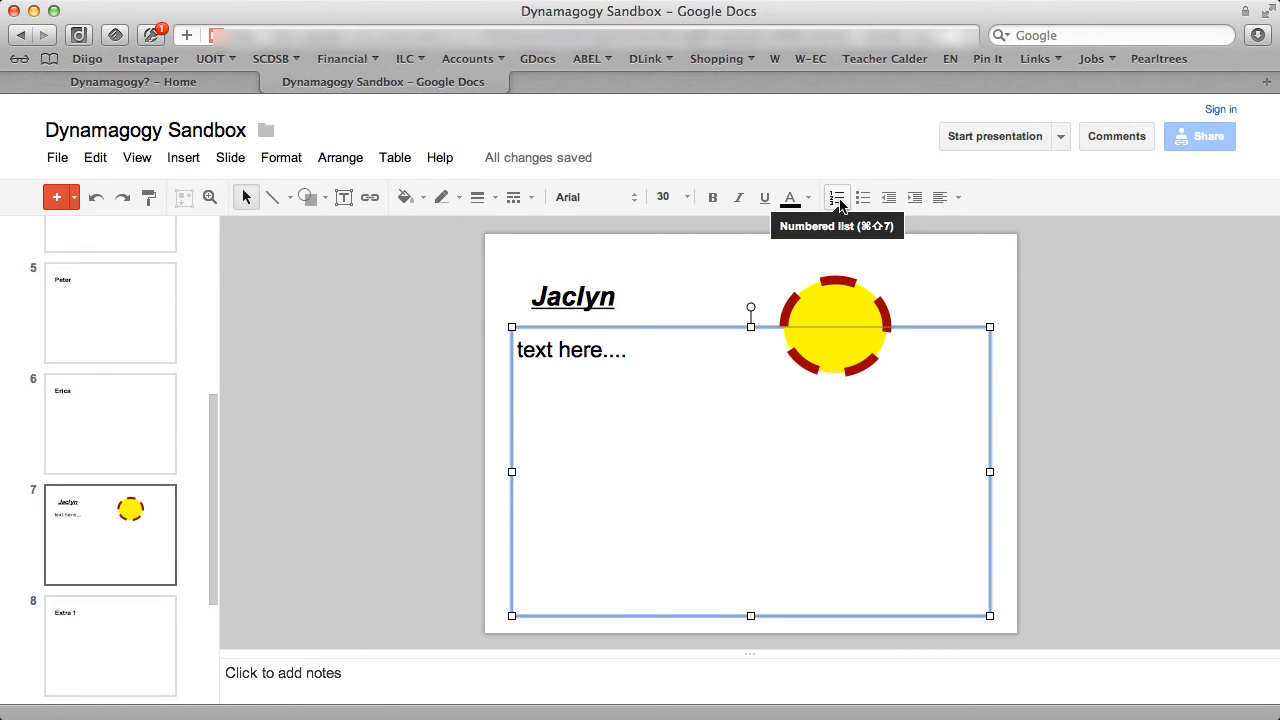
pyautogui.click(273, 198)
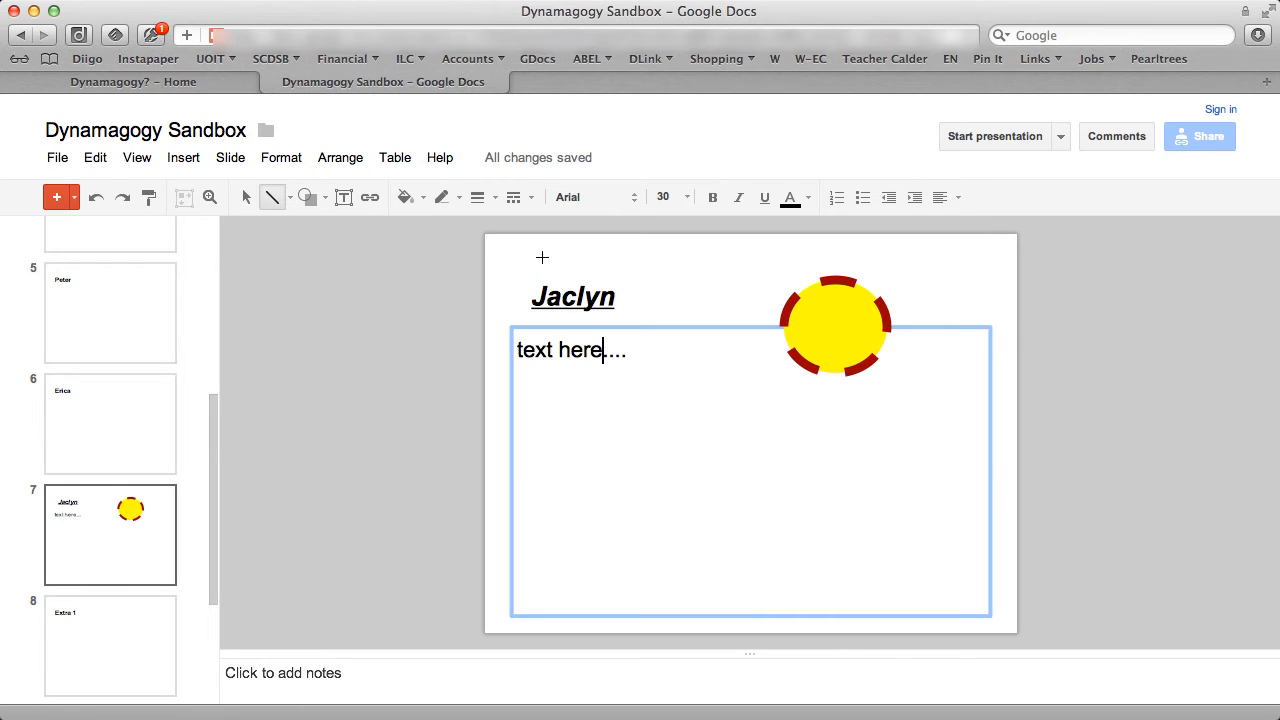
pyautogui.moveTo(754, 282)
pyautogui.mouseDown()
pyautogui.moveTo(671, 394)
pyautogui.moveTo(662, 473)
pyautogui.mouseUp()
pyautogui.click(617, 297)
# Start inserting a video and search YouTube for "google docs"
pyautogui.click(185, 158)
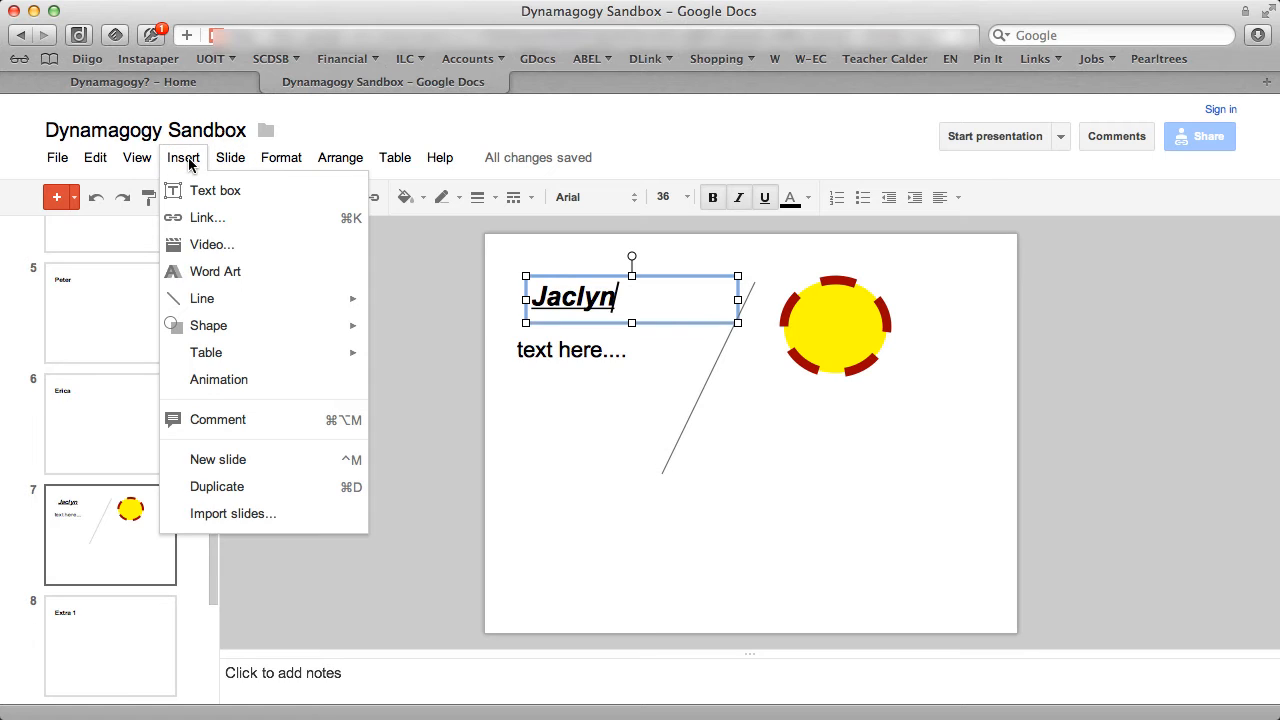
pyautogui.click(213, 247)
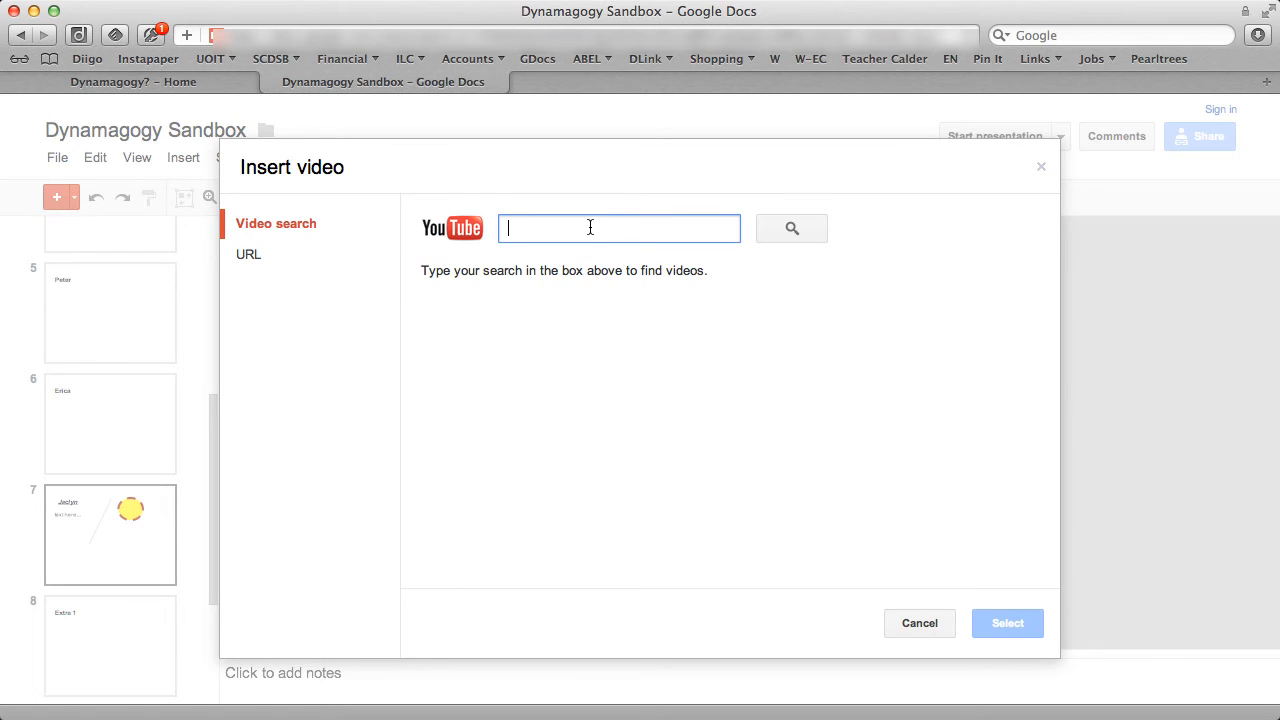
pyautogui.write('google')
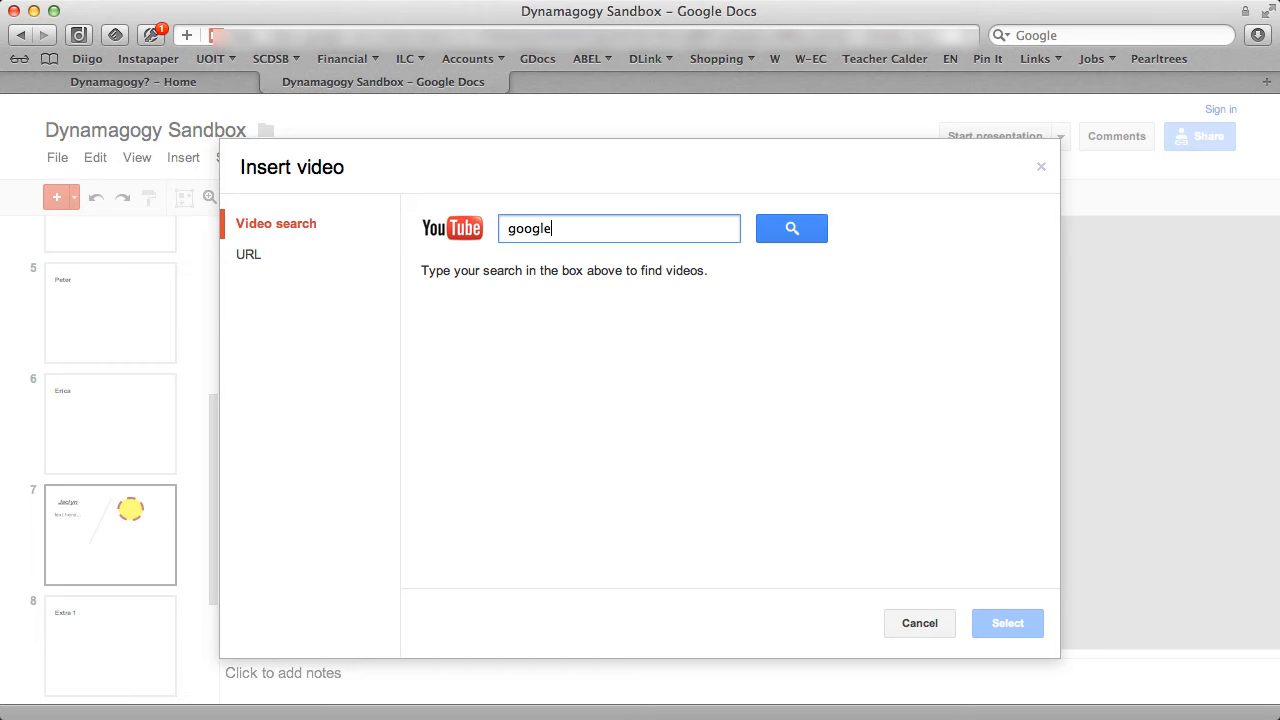
pyautogui.write(' docs')
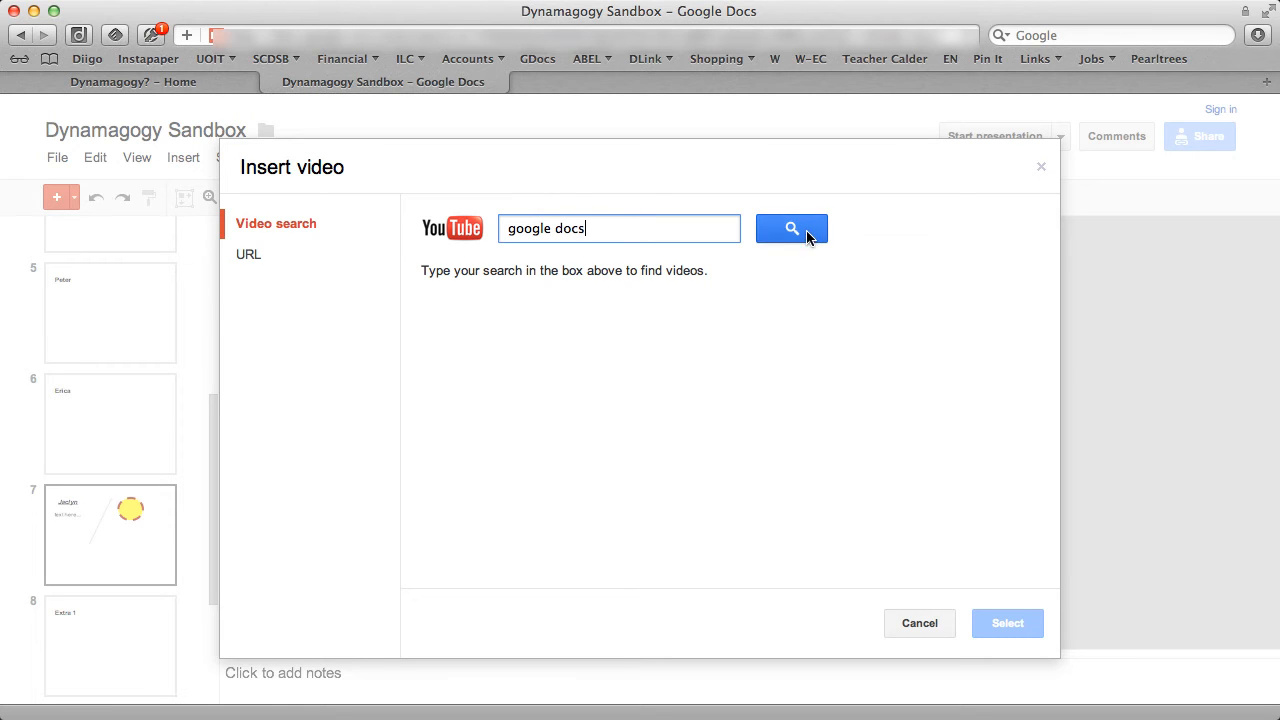
pyautogui.click(806, 234)
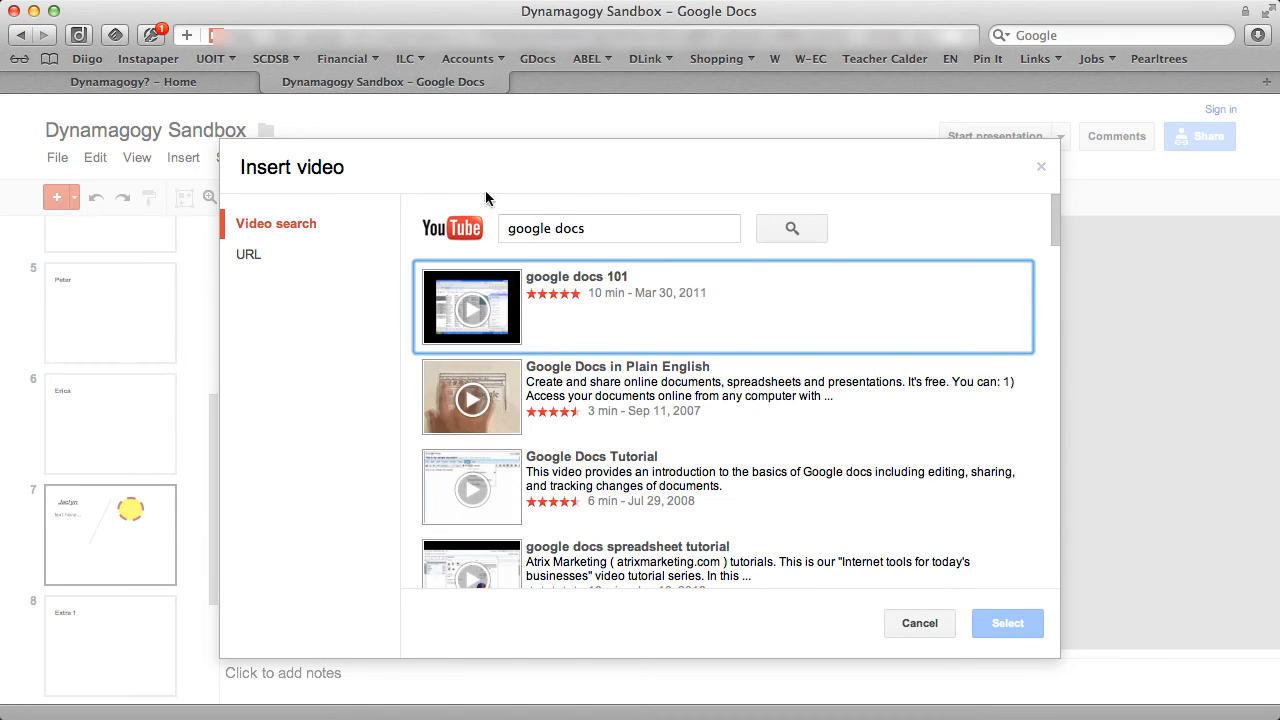
# Insert the video "Google Docs in Plain English" from the search results into the slide
pyautogui.scroll(-1, 732, 569)
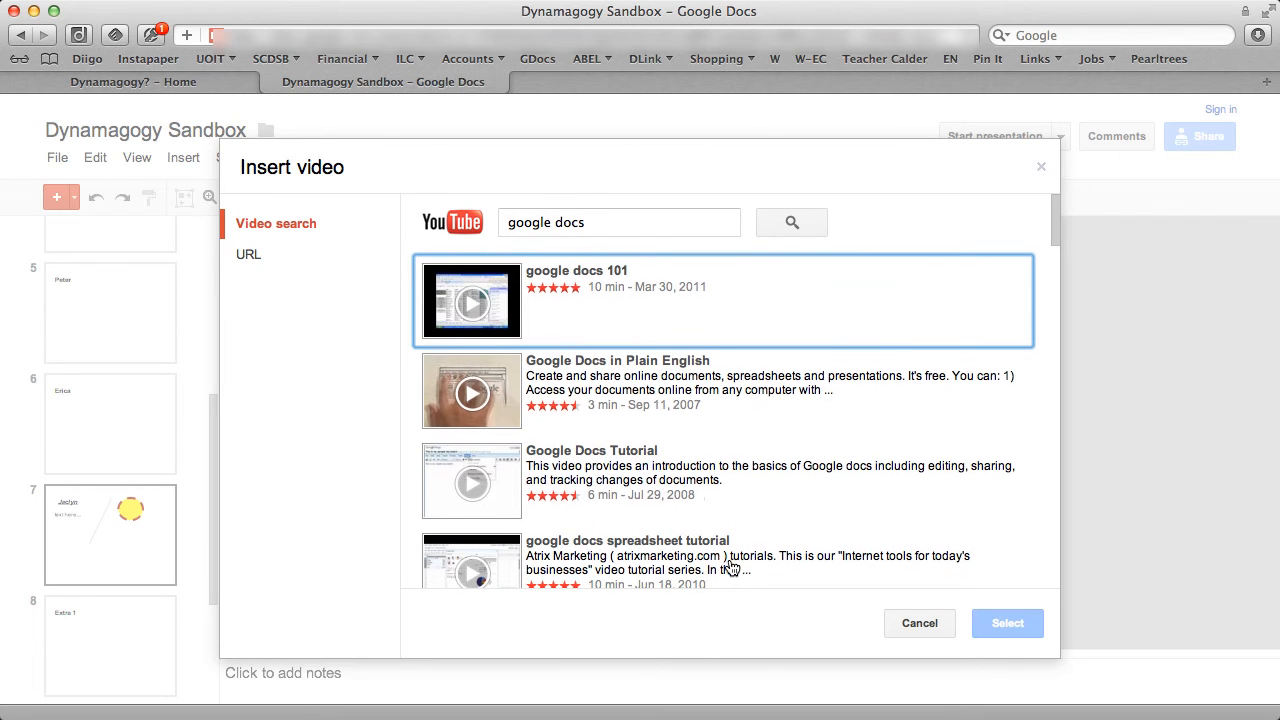
pyautogui.click(577, 367)
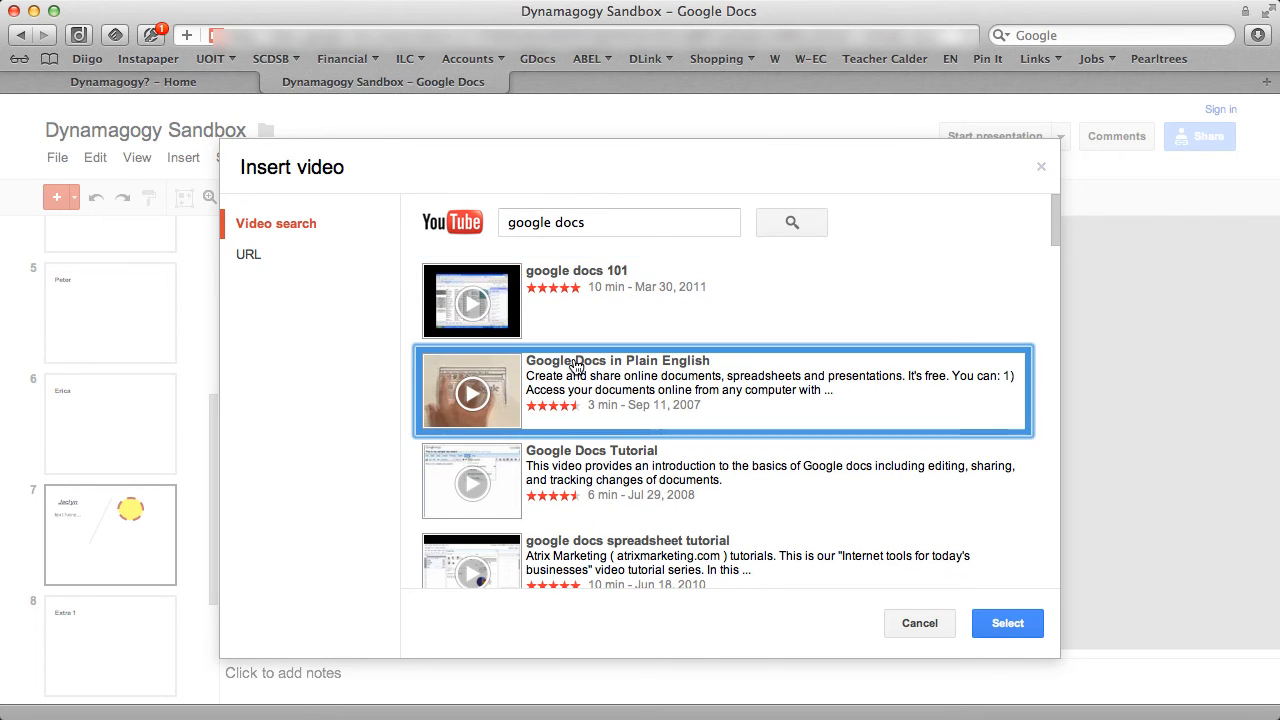
pyautogui.click(1023, 630)
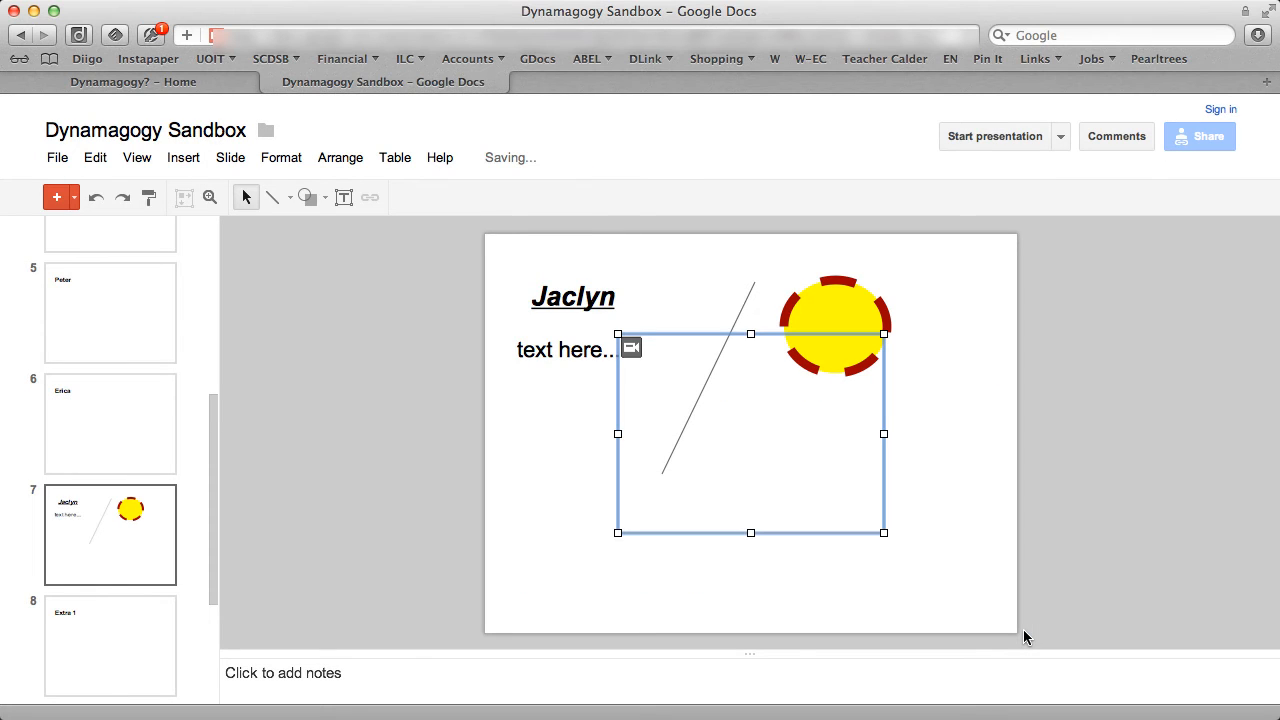
# Move the inserted video to the slide's lower-right corner, below the circle, and deselect it
pyautogui.moveTo(791, 426); pyautogui.dragTo(903, 509)
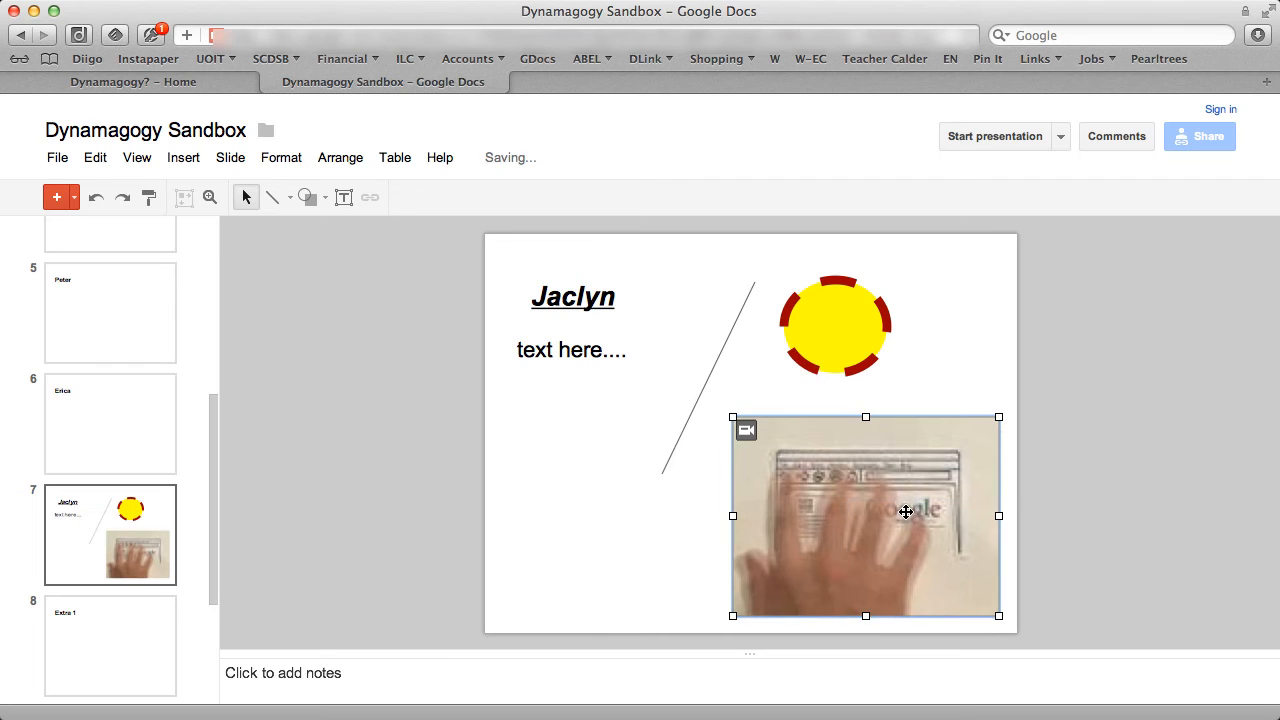
pyautogui.click(966, 397)
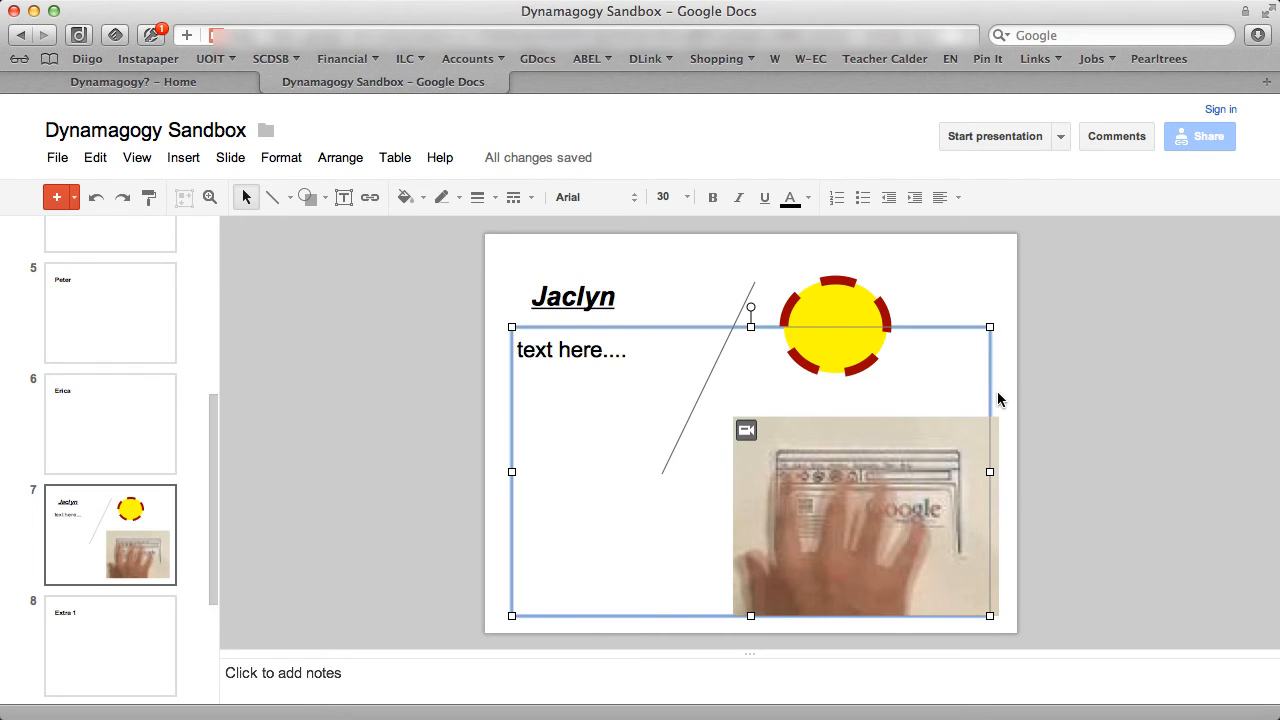
pyautogui.click(997, 393)
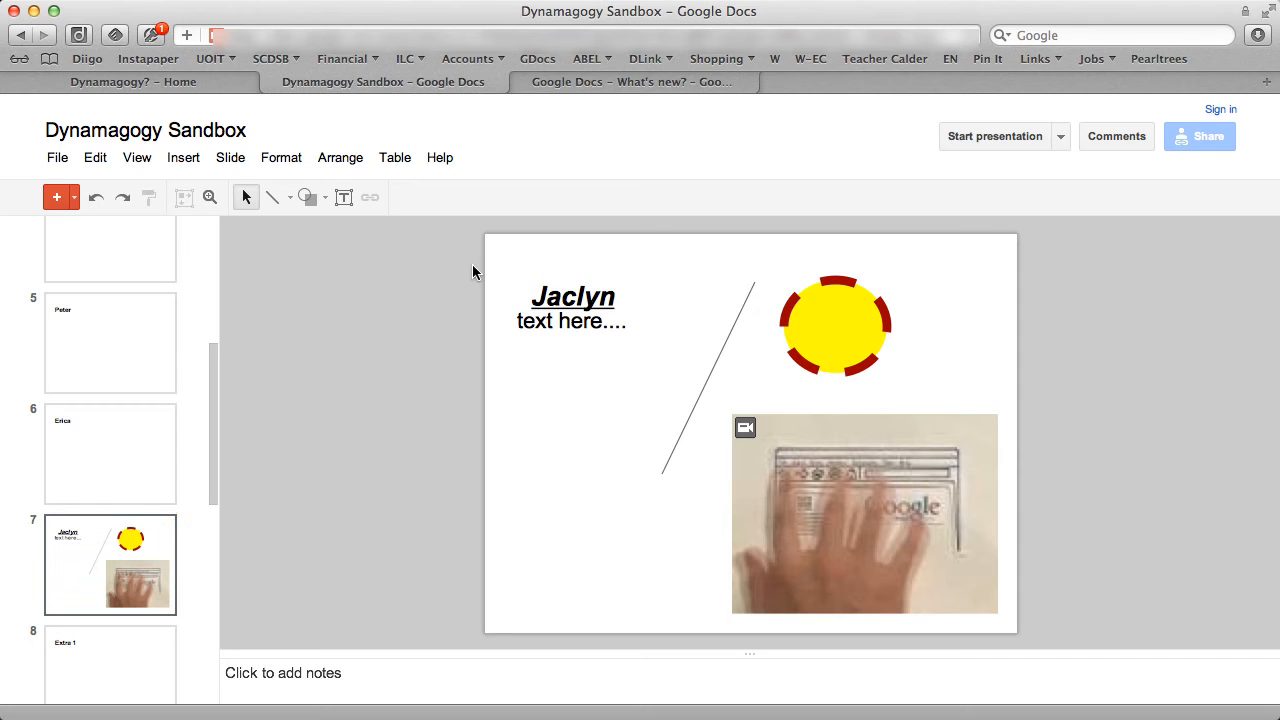
# Sign in to the Google account using the already filled-in e-mail and password, returning to the Dynamagogy Sandbox presentation
pyautogui.click(529, 312)
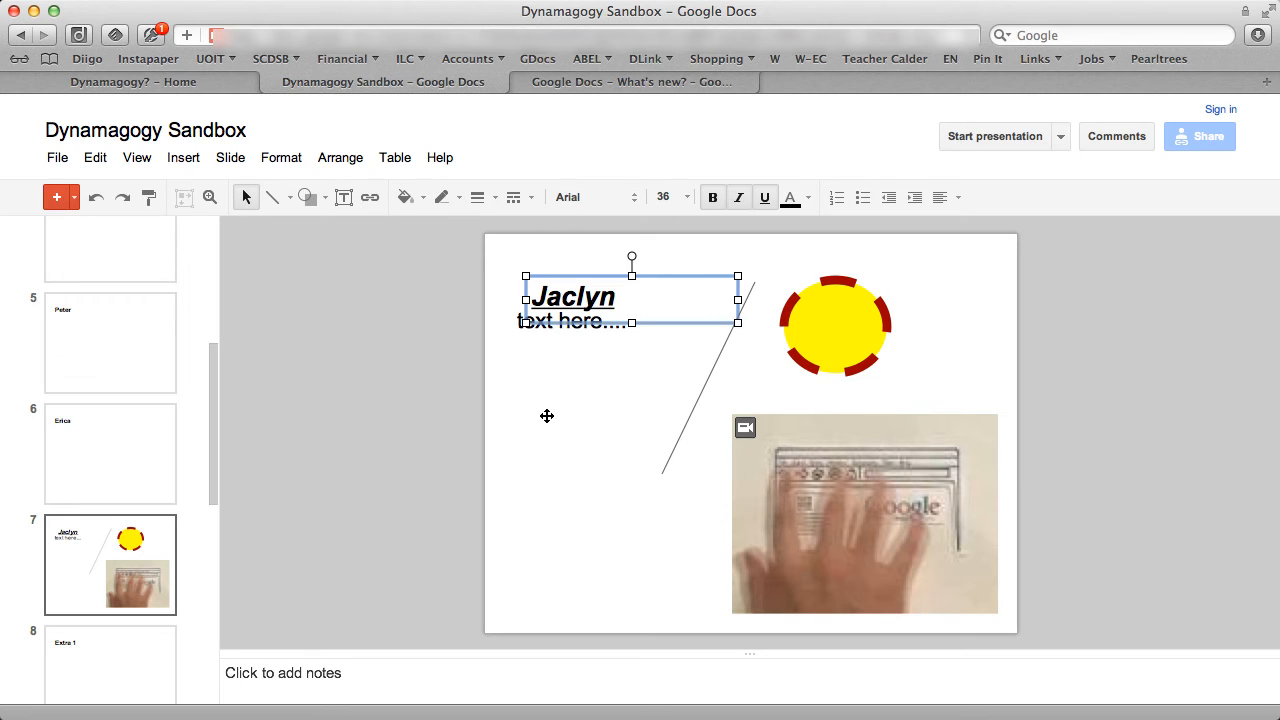
pyautogui.click(1224, 110)
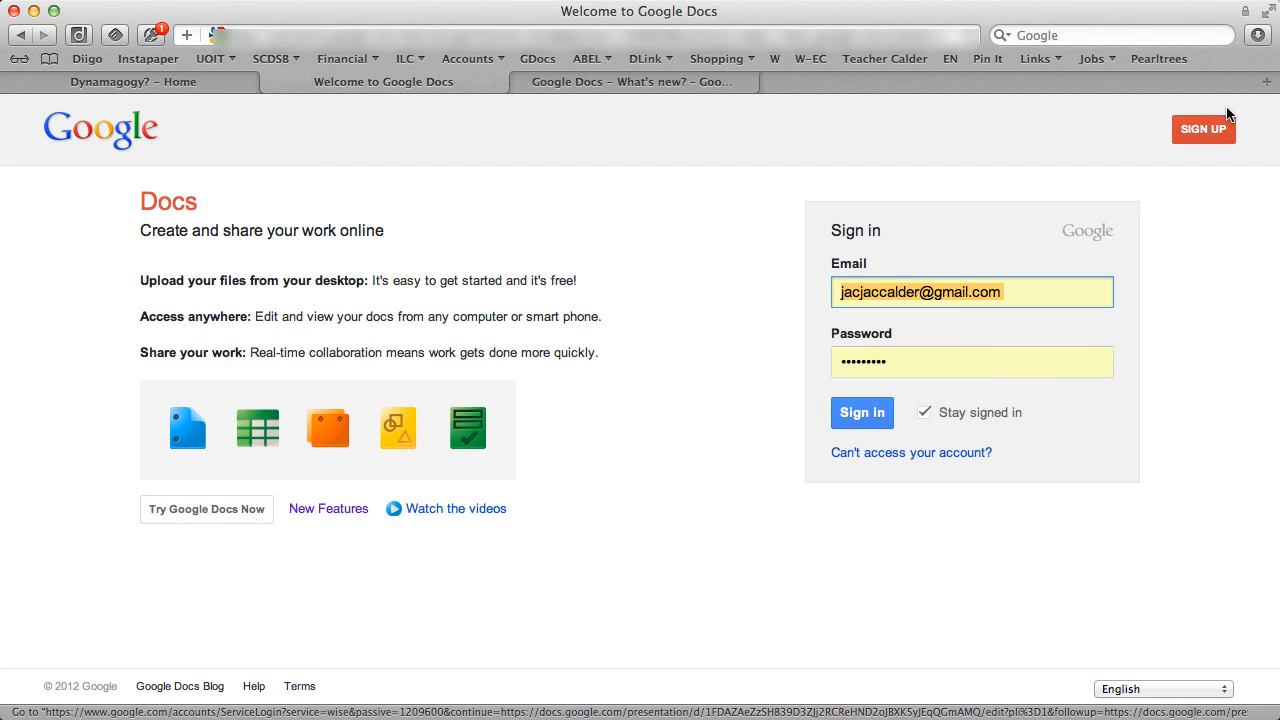
pyautogui.click(880, 416)
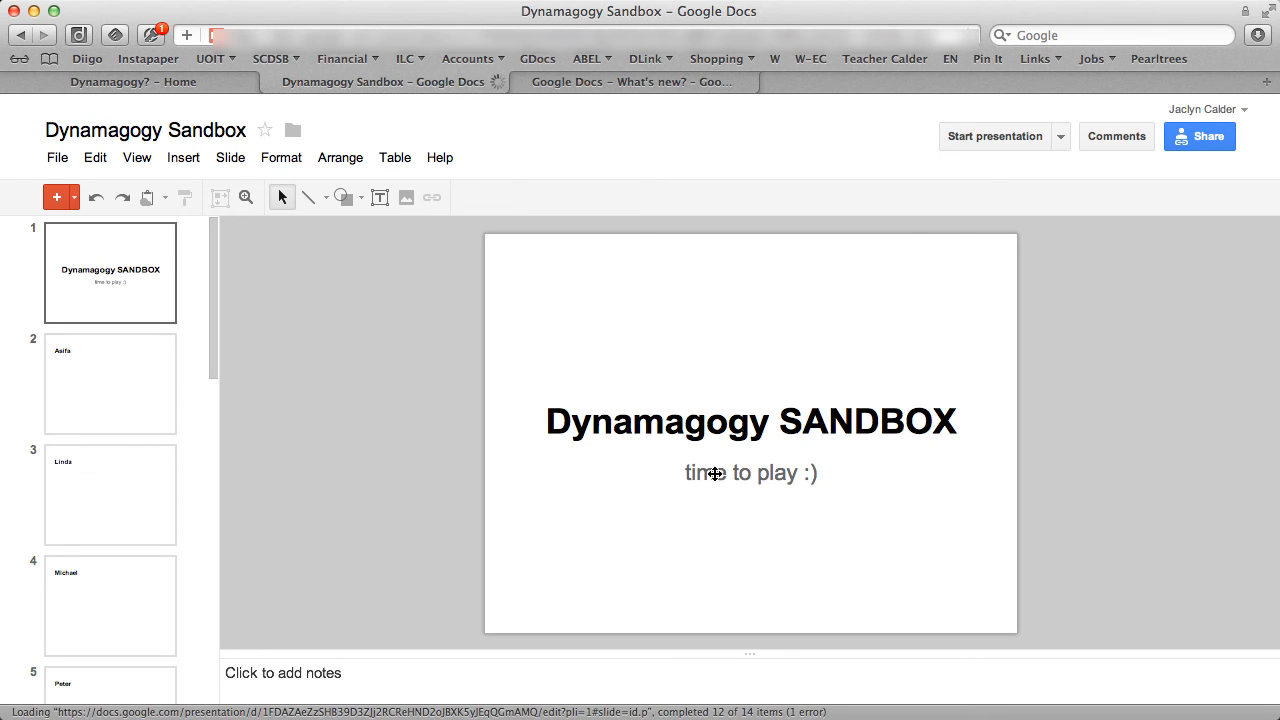
# Open slide 7, containing the circle, line and video, and start inserting an image
pyautogui.scroll(-8, 149, 523)
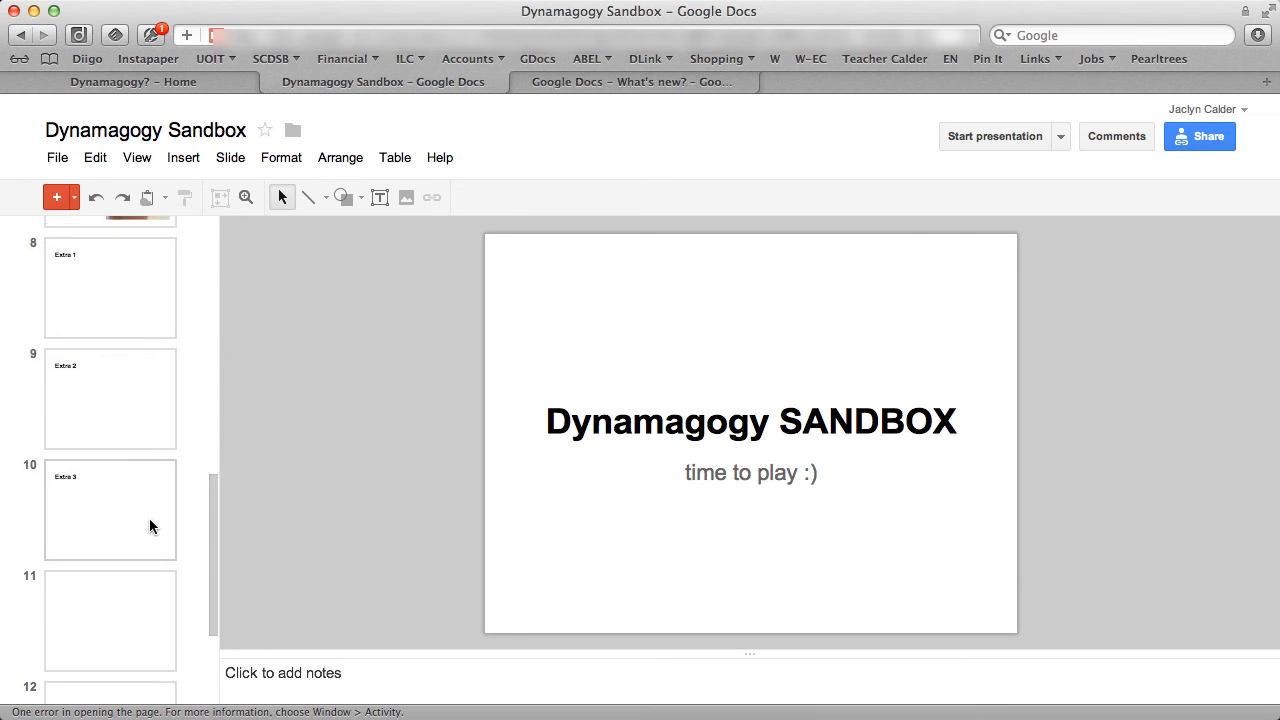
pyautogui.scroll(5, 126, 519)
pyautogui.click(55, 625)
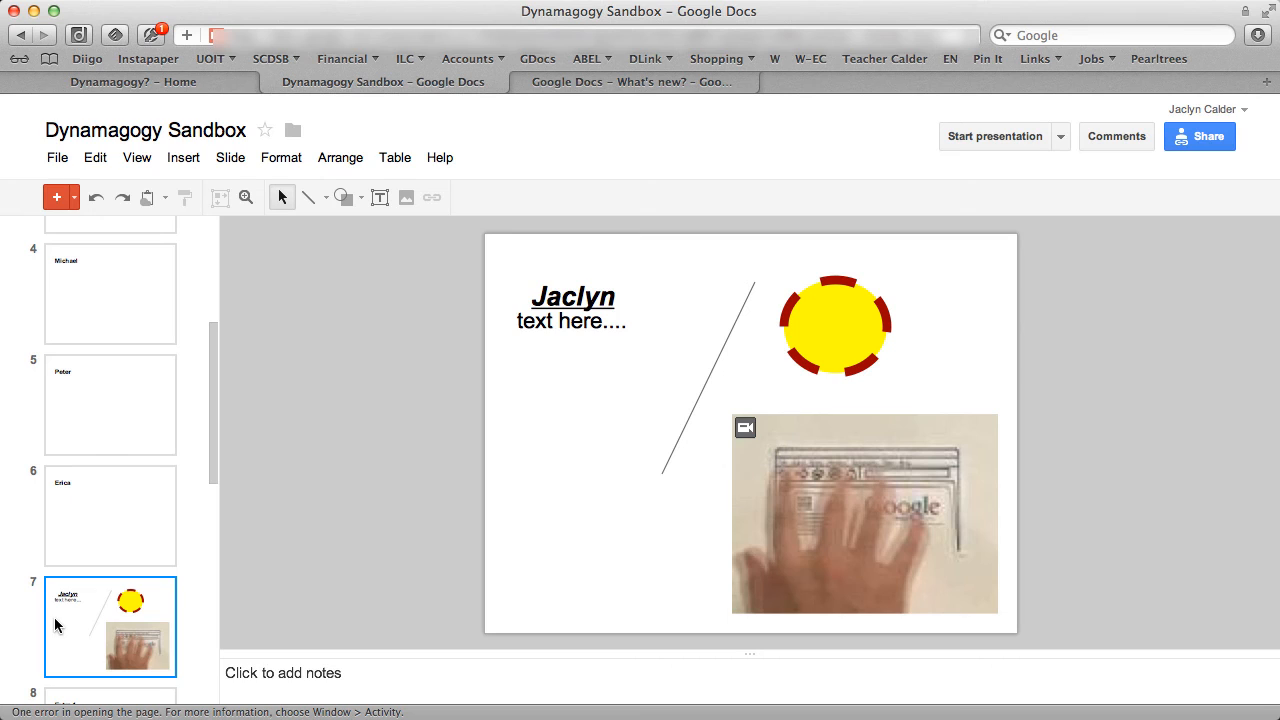
pyautogui.click(405, 199)
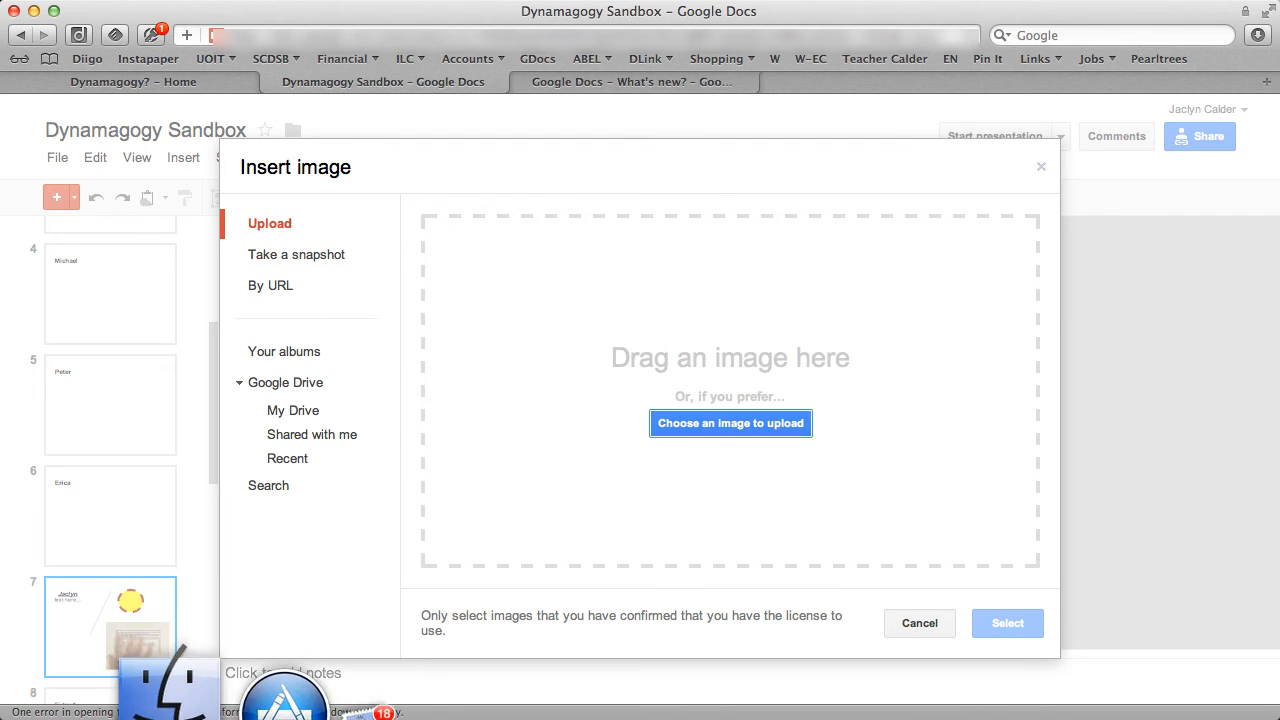
# Try to upload 100_0679.JPG from the Favorites picture folder in Finder
pyautogui.click(120, 680)
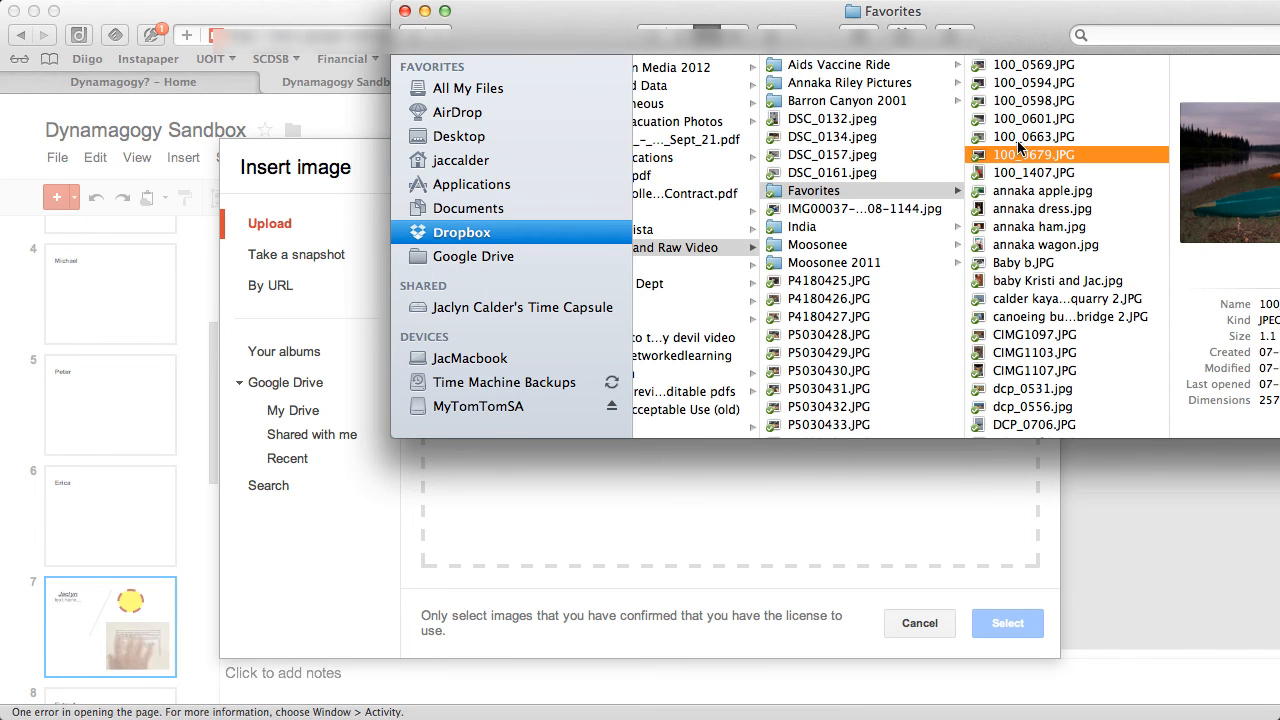
pyautogui.moveTo(728, 388); pyautogui.dragTo(656, 507)
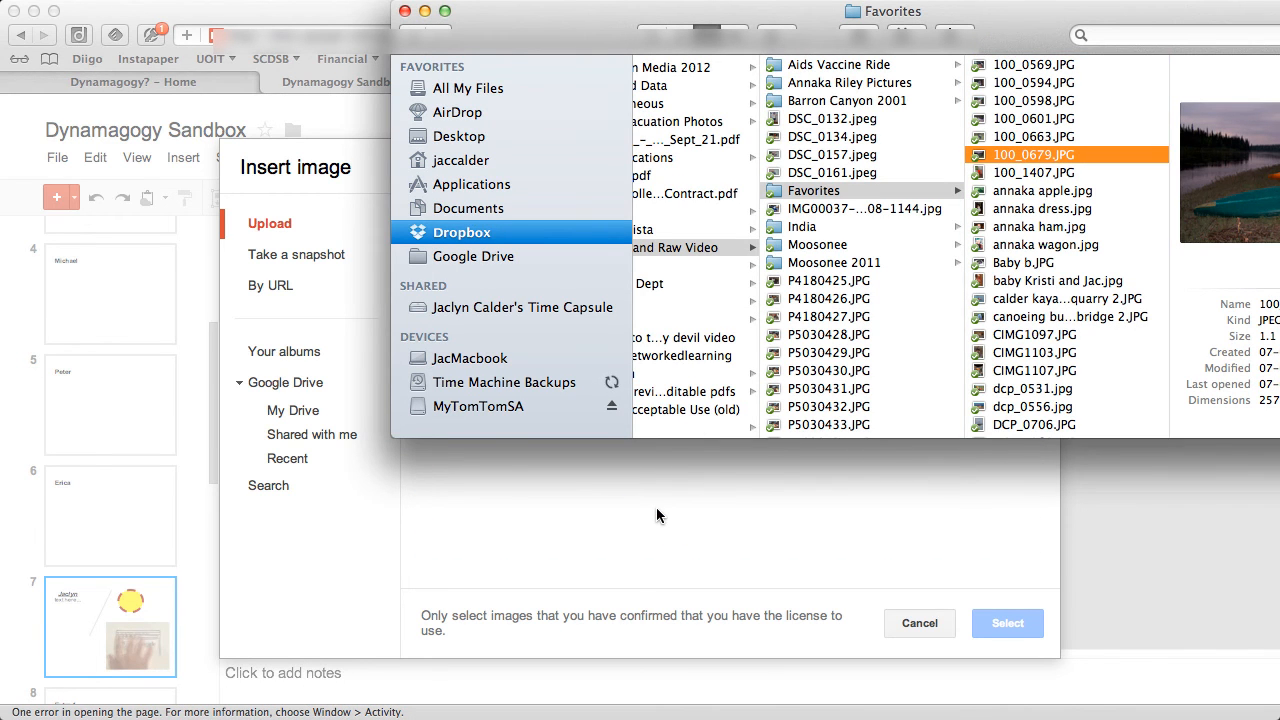
pyautogui.click(350, 554)
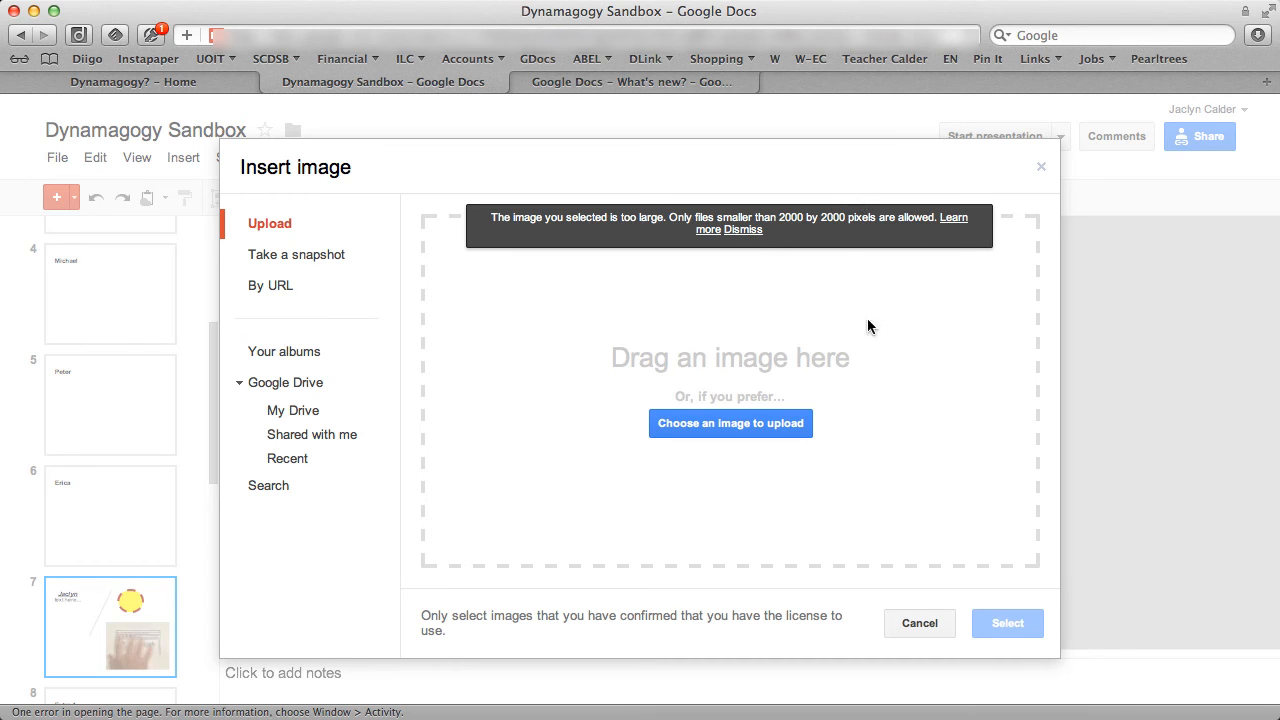
# Choose n903510569_219289_6426.jpg from the Favorites folder and insert it into the slide
pyautogui.click(758, 424)
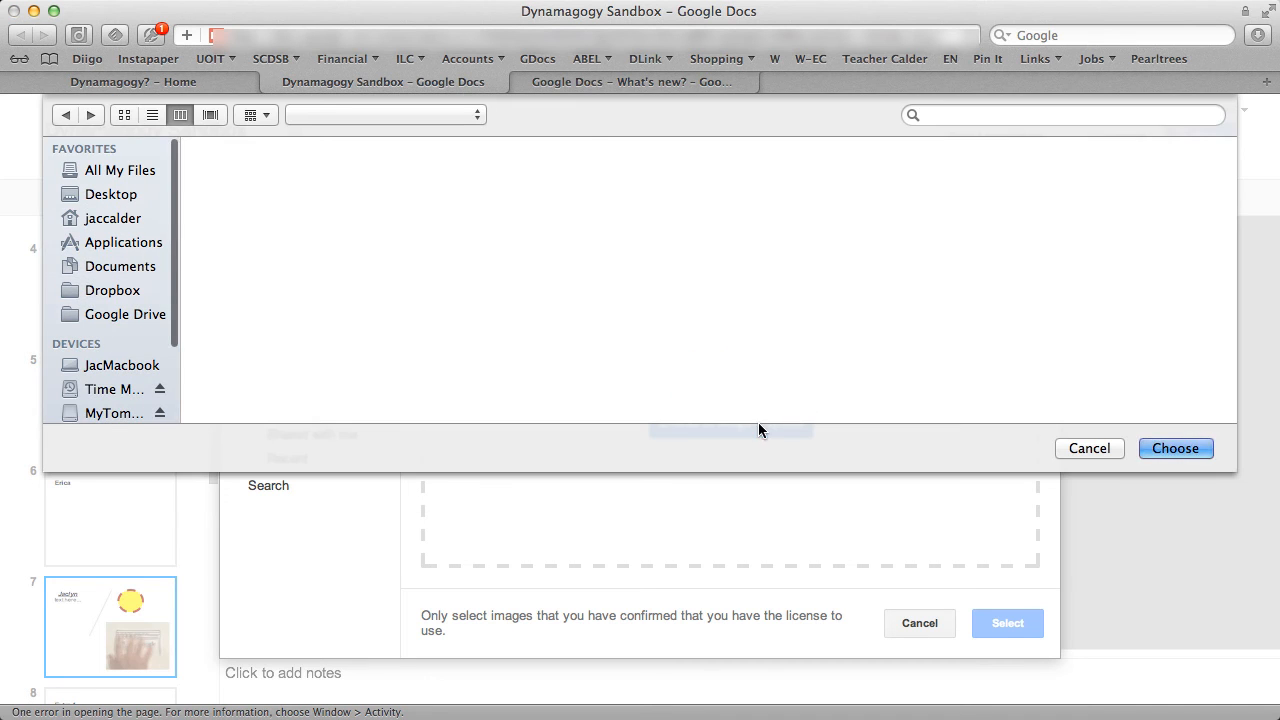
pyautogui.click(657, 299)
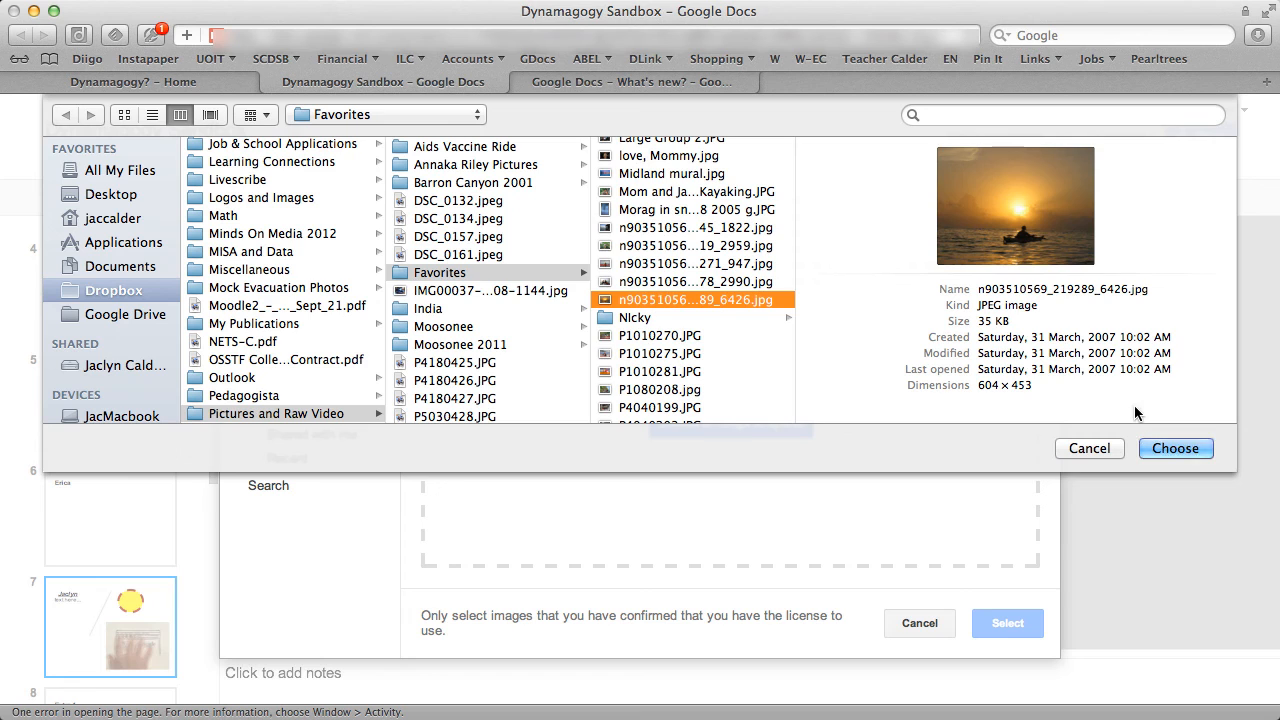
pyautogui.click(1177, 448)
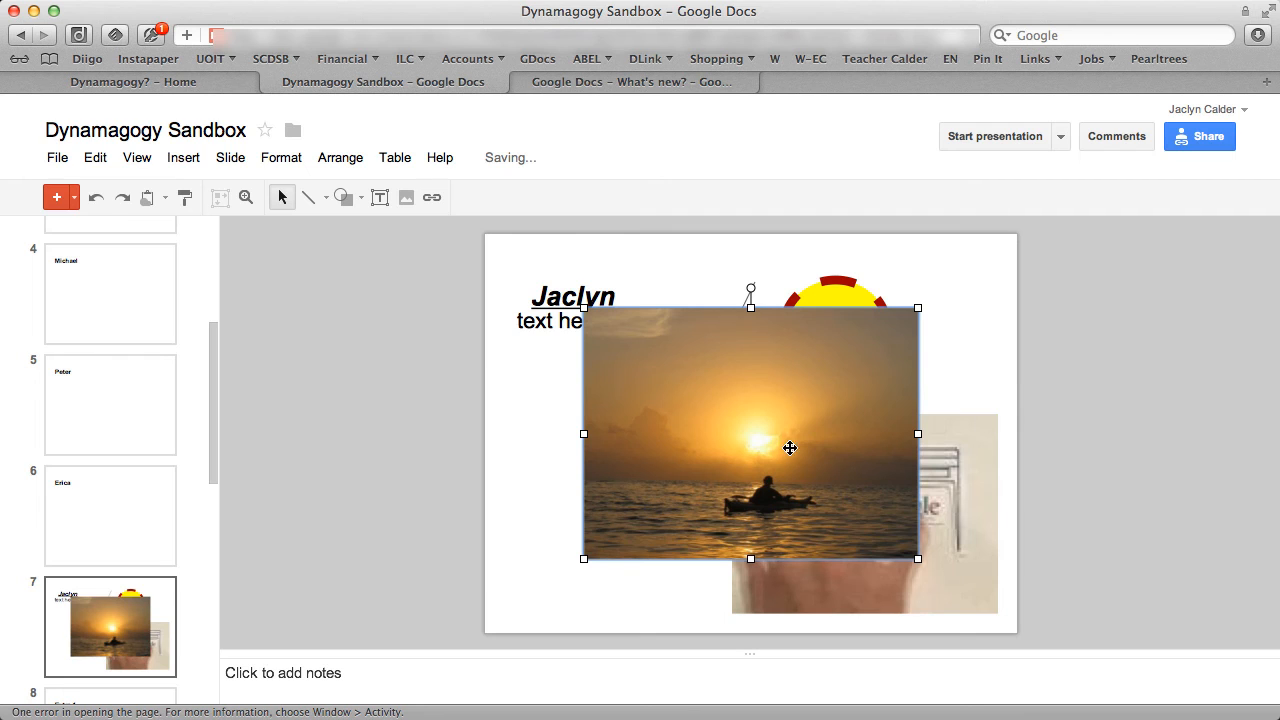
# Move the sunset photo to the slide's lower-left corner and enlarge it to cover almost the whole slide
pyautogui.moveTo(786, 444); pyautogui.dragTo(701, 510)
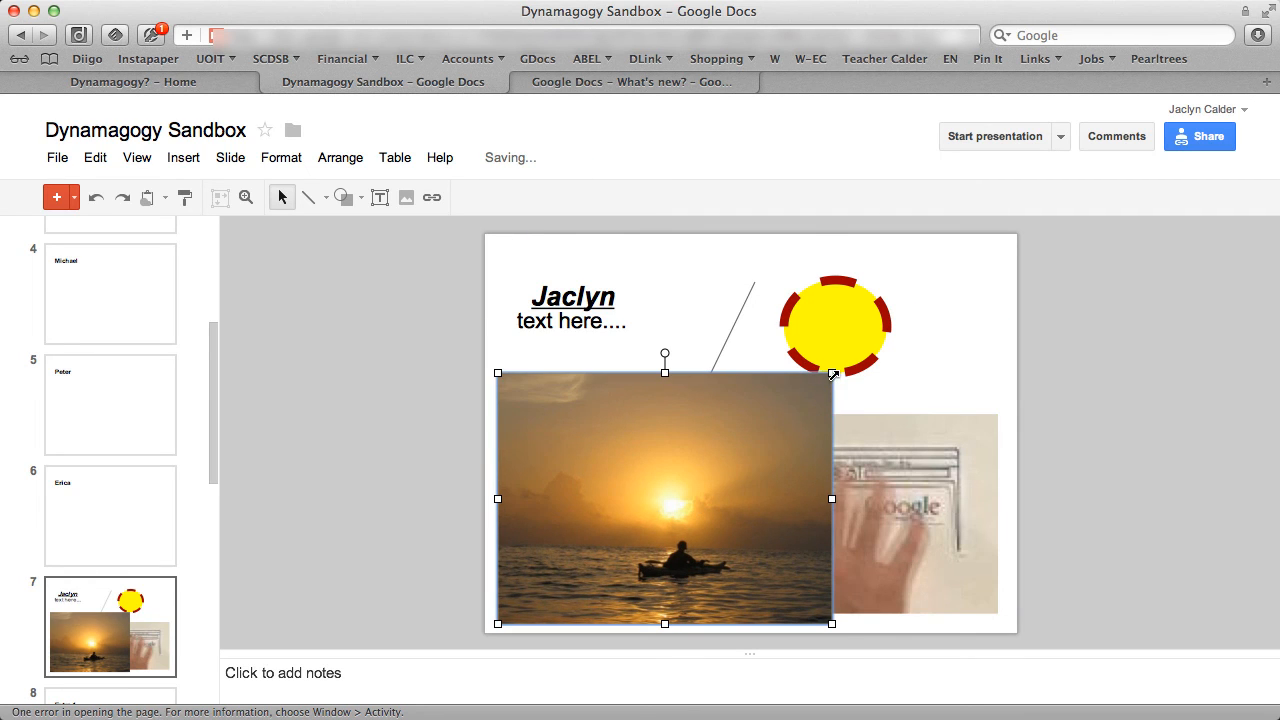
pyautogui.moveTo(834, 376); pyautogui.dragTo(771, 395)
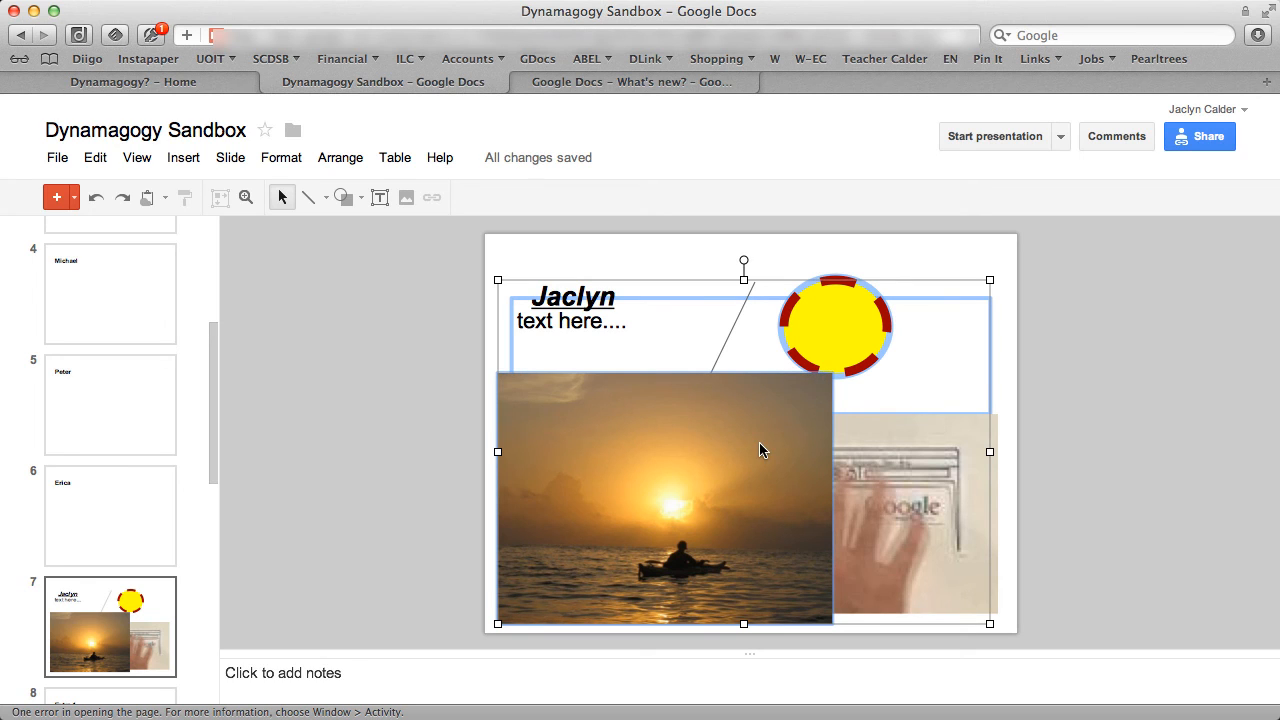
pyautogui.click(489, 478)
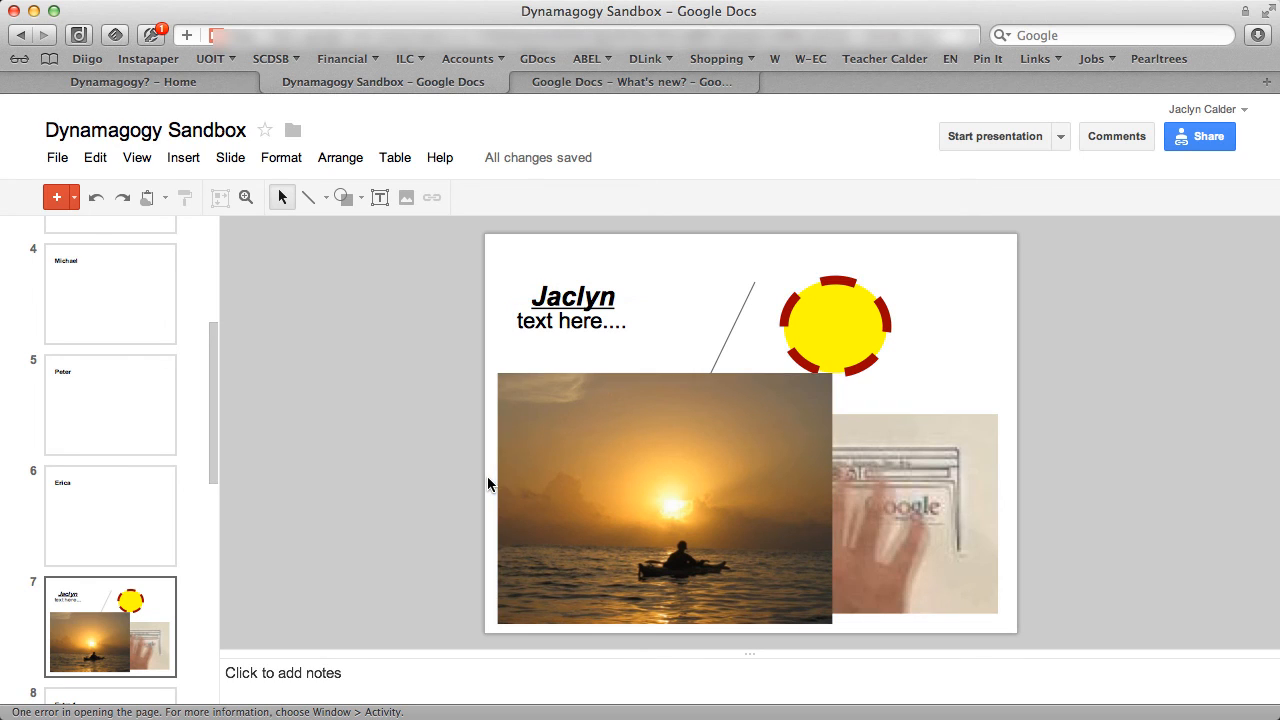
pyautogui.click(531, 477)
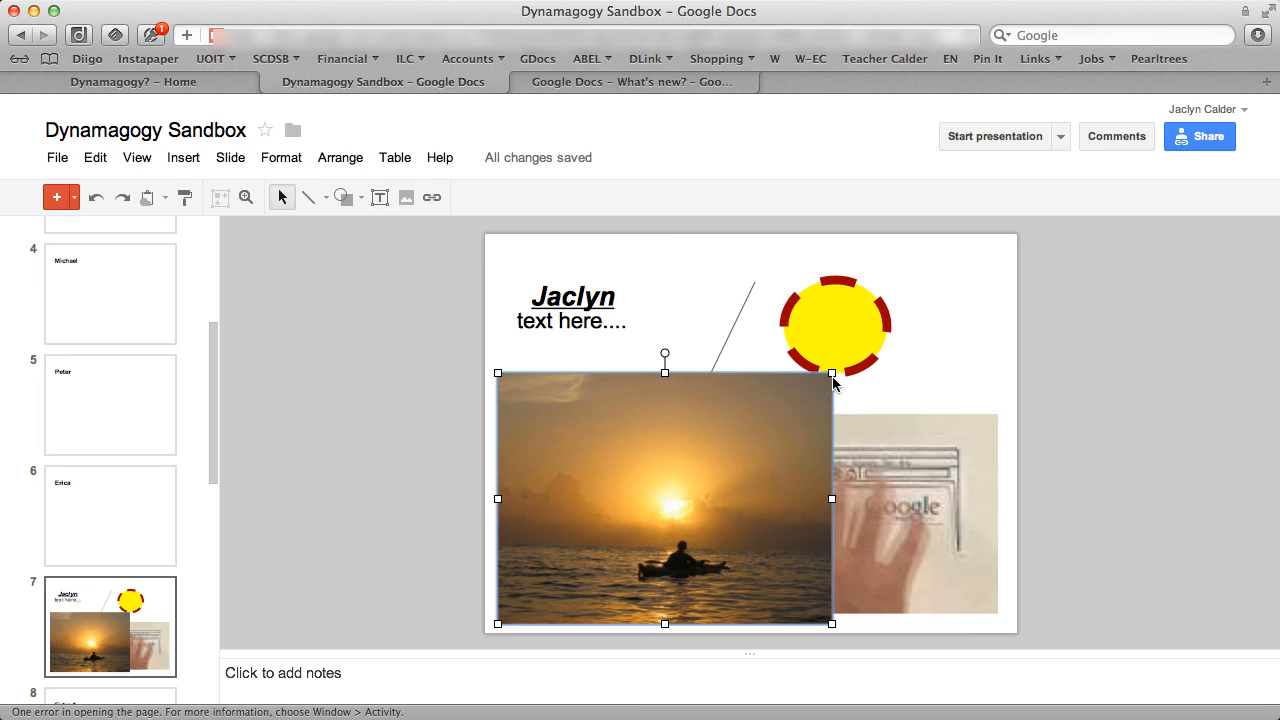
pyautogui.moveTo(833, 374); pyautogui.dragTo(1011, 271)
# Send the enlarged sunset photo to the back, behind the text, shapes and video
pyautogui.click(353, 161)
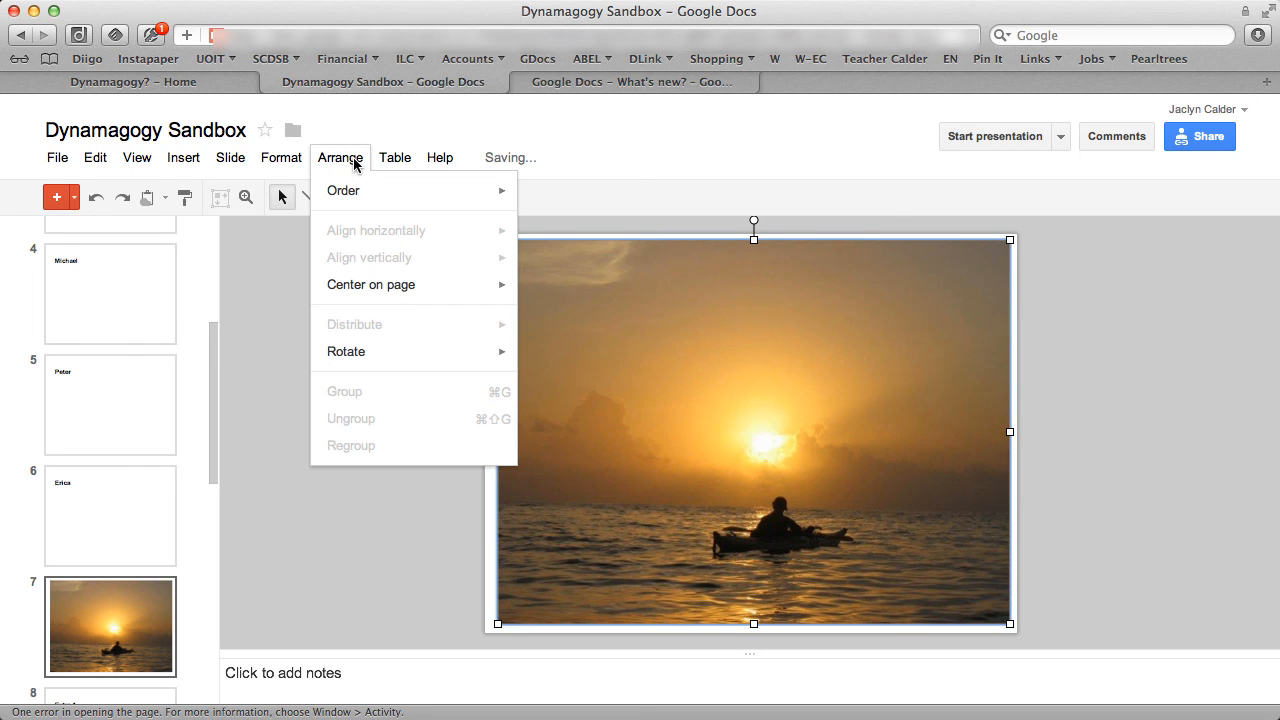
pyautogui.moveTo(498, 207)
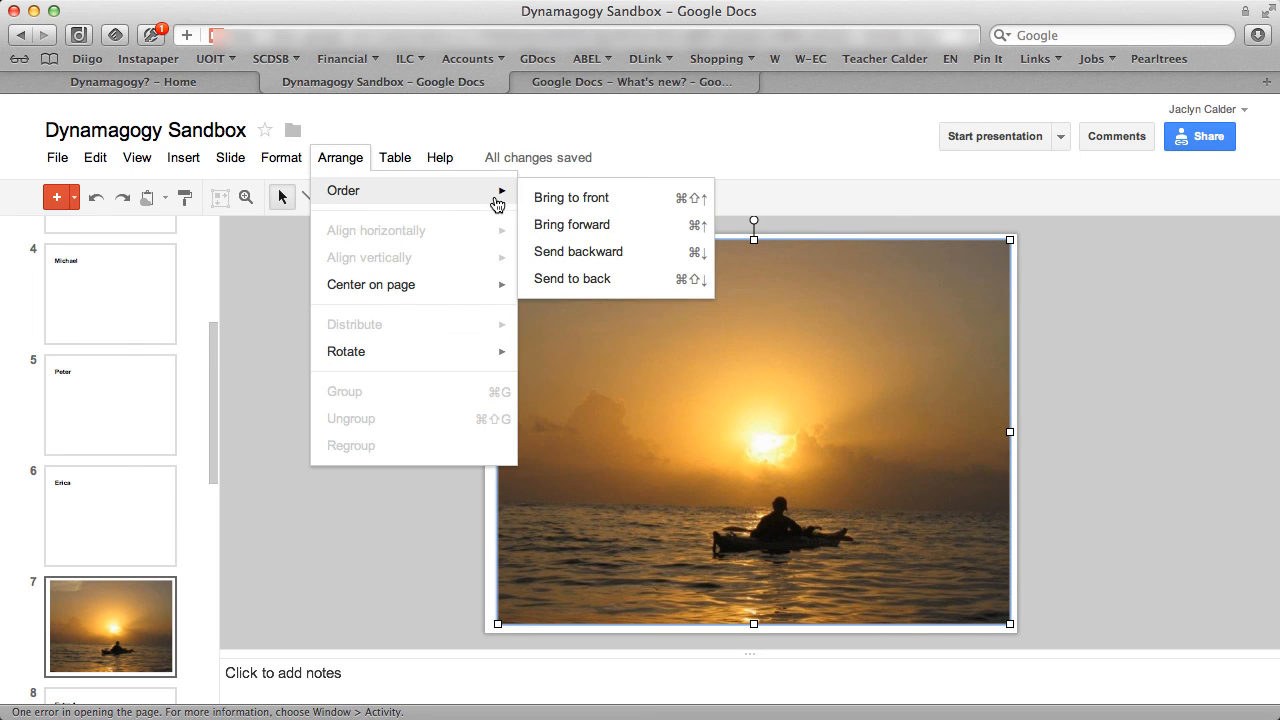
pyautogui.click(563, 278)
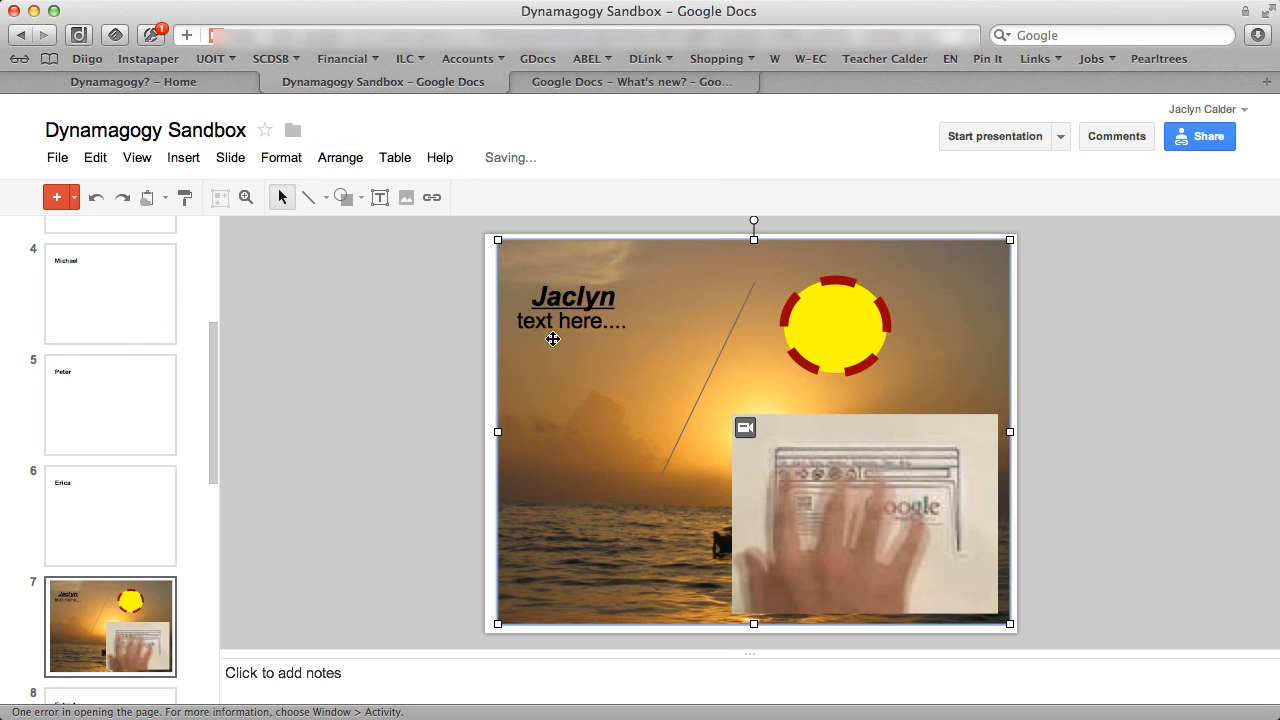
# Rearrange the slide with the video in its upper-right corner, the circle in its lower-left corner and the line slightly further left
pyautogui.moveTo(906, 554); pyautogui.dragTo(960, 443)
pyautogui.moveTo(828, 343); pyautogui.dragTo(546, 571)
pyautogui.click(879, 398)
pyautogui.moveTo(879, 398); pyautogui.dragTo(787, 300)
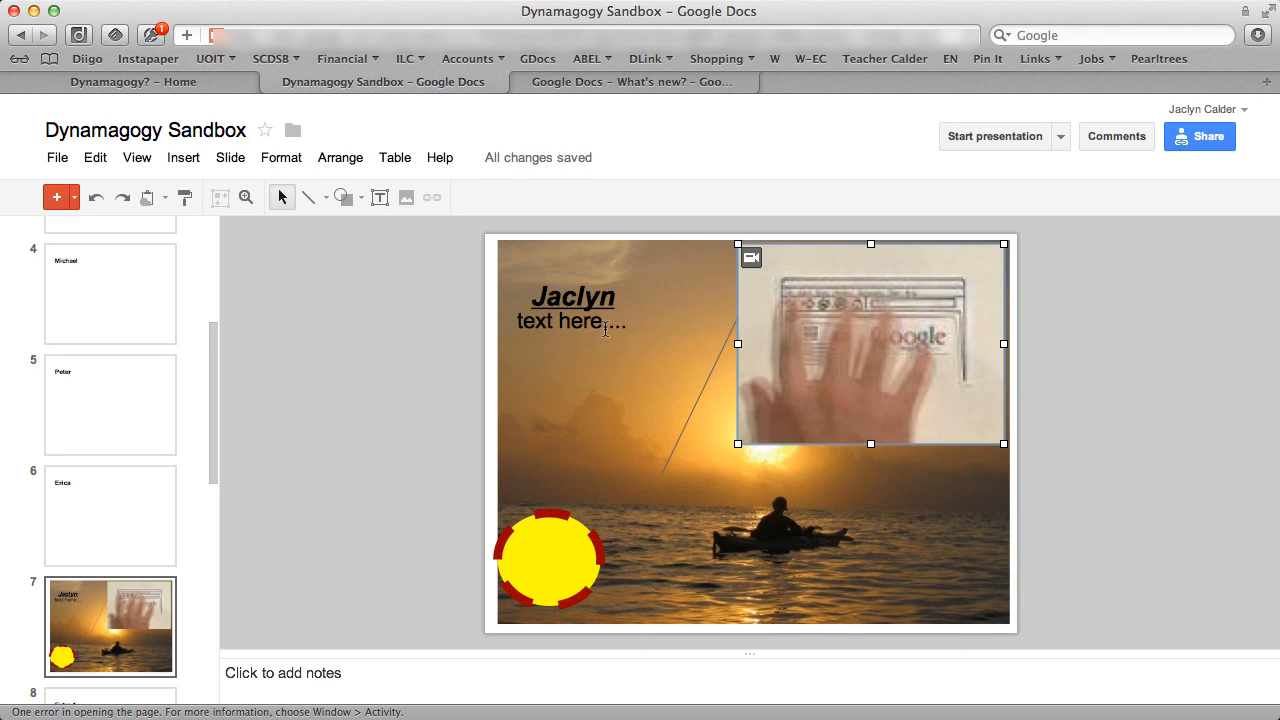
pyautogui.moveTo(689, 419); pyautogui.dragTo(628, 420)
pyautogui.click(976, 523)
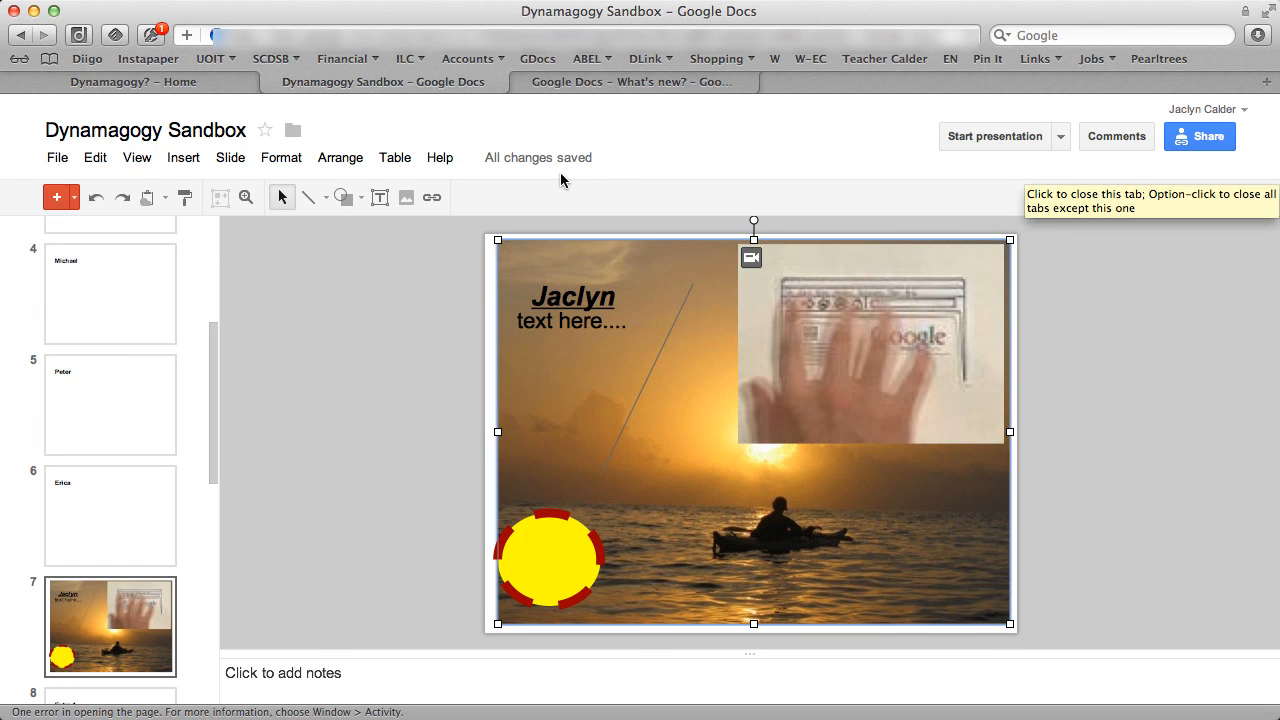
# Check which account is signed in and review the file commands available for the presentation
pyautogui.click(1195, 118)
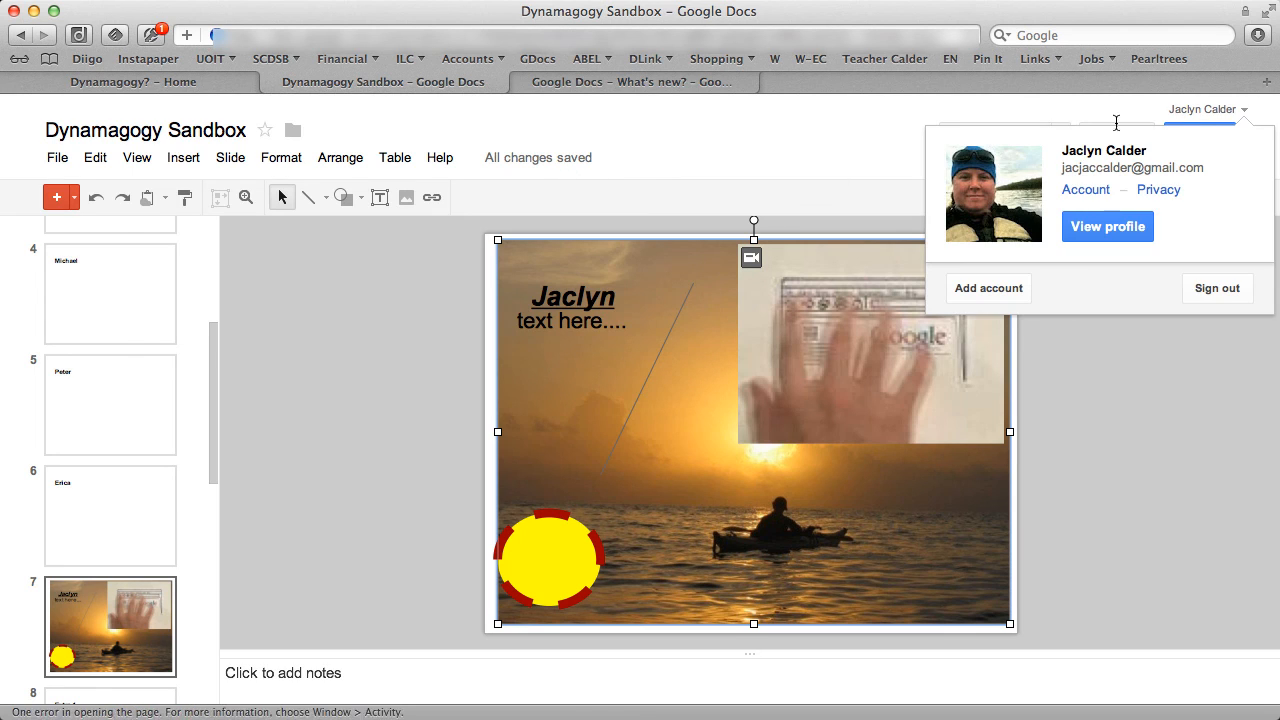
pyautogui.click(1168, 399)
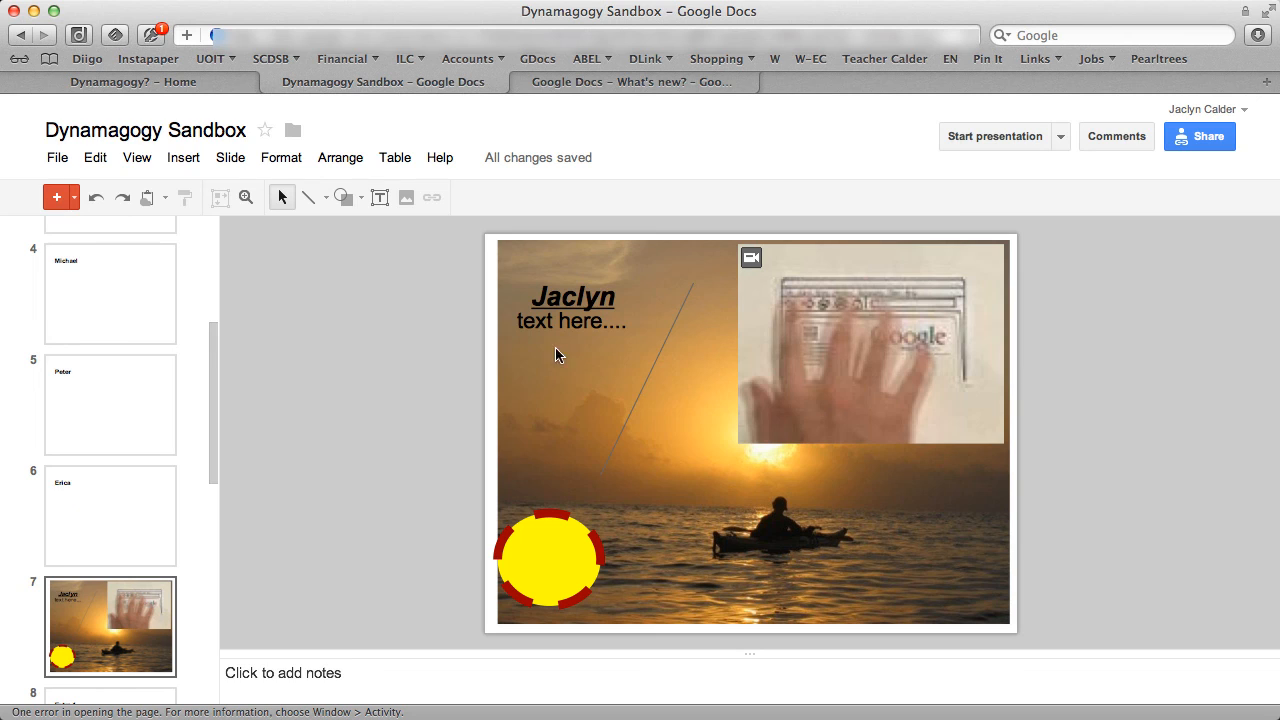
pyautogui.click(55, 158)
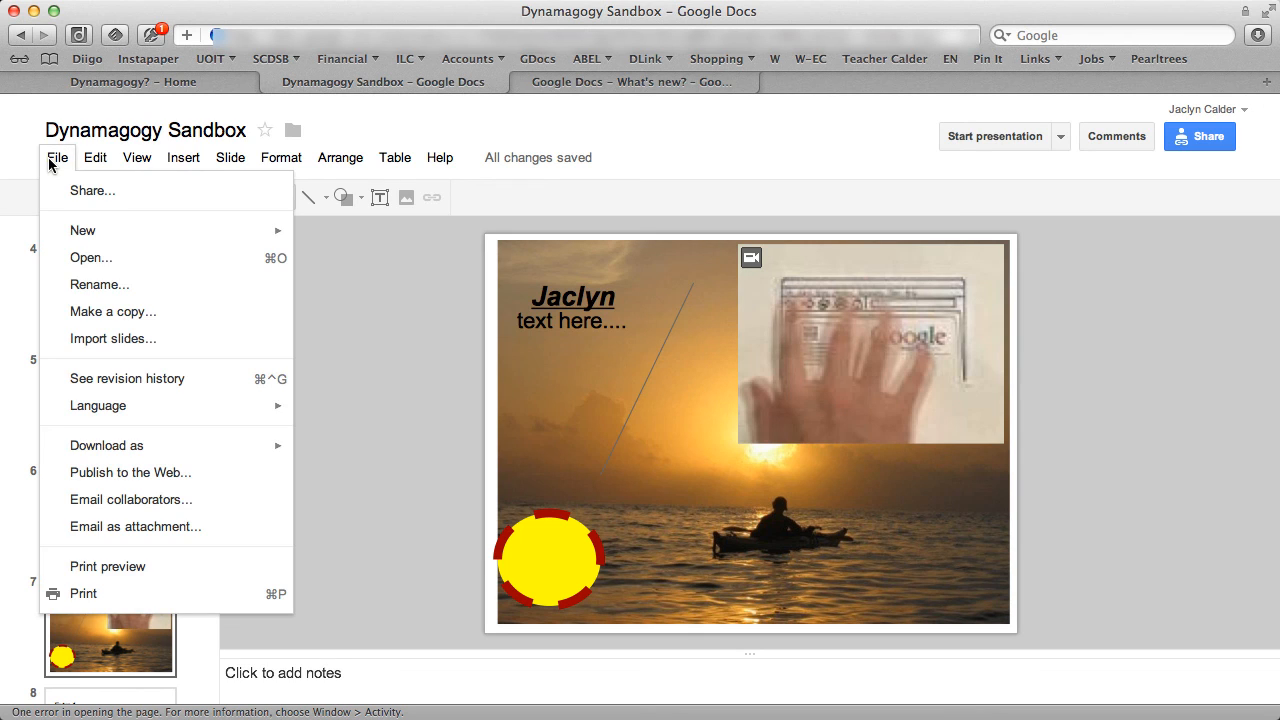
pyautogui.click(52, 163)
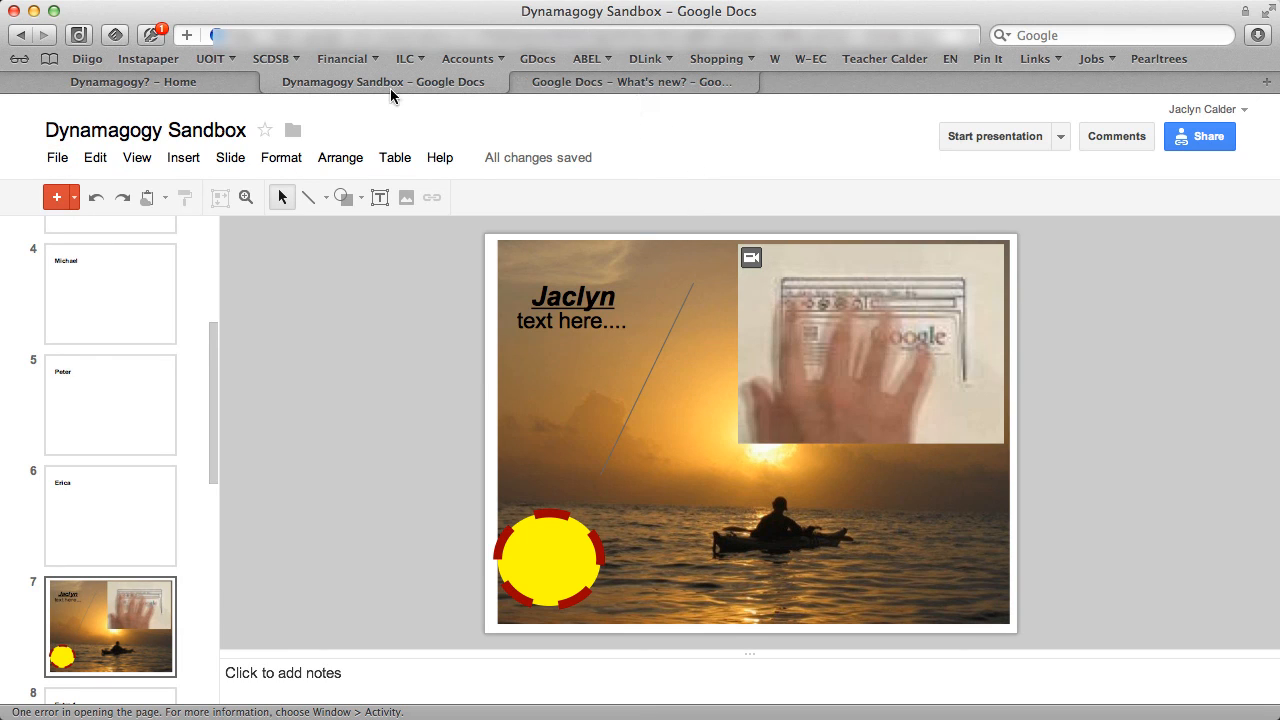
pyautogui.click(584, 1)
pyautogui.click(600, 14)
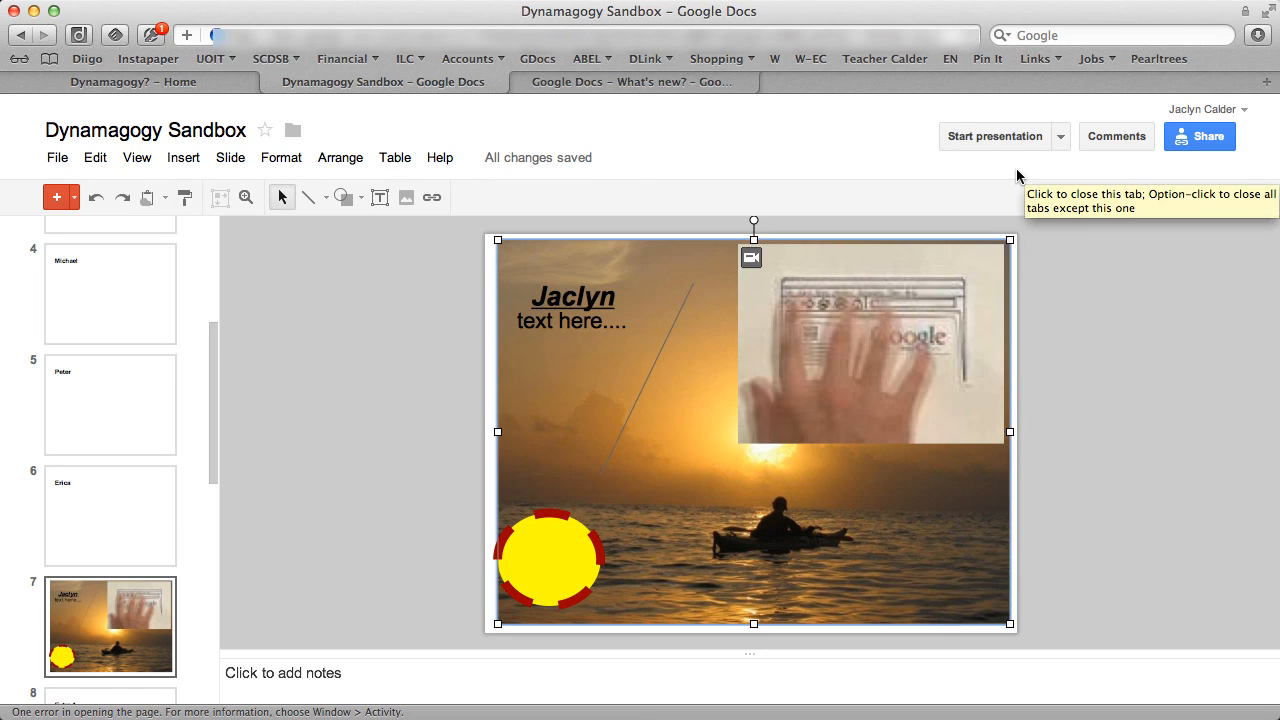
pyautogui.click(1195, 118)
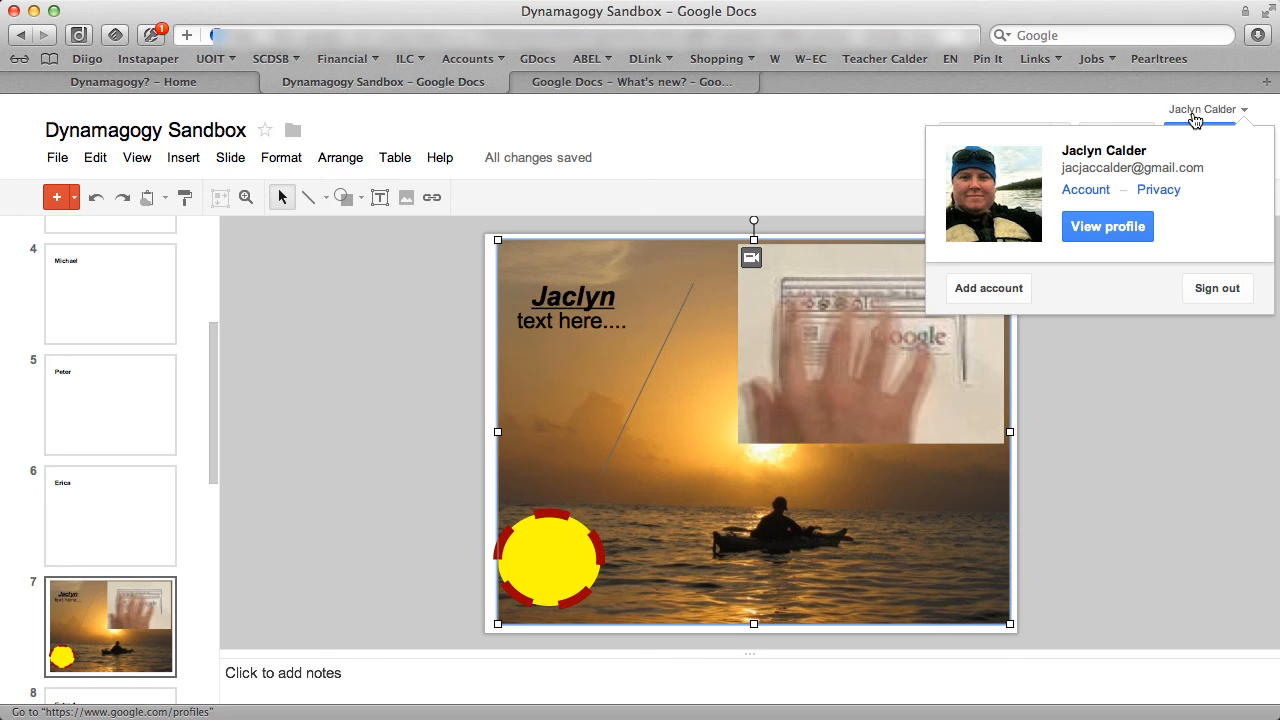
pyautogui.click(1167, 397)
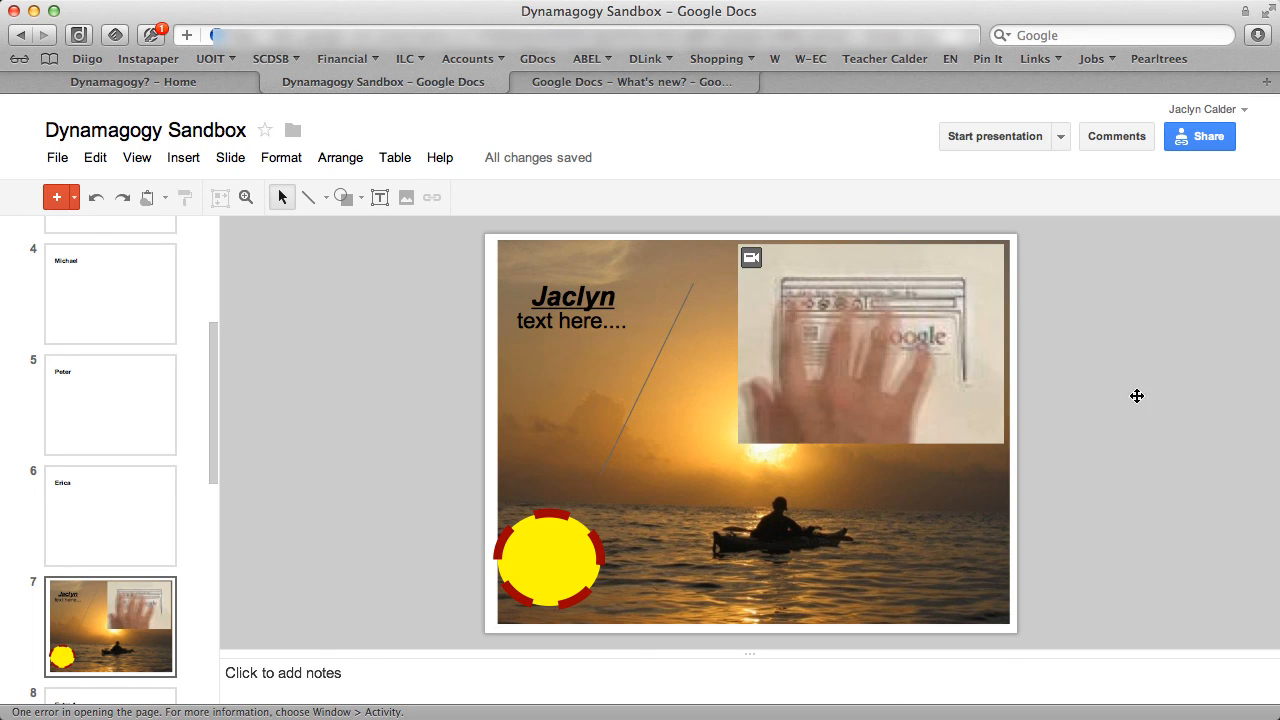
pyautogui.click(55, 158)
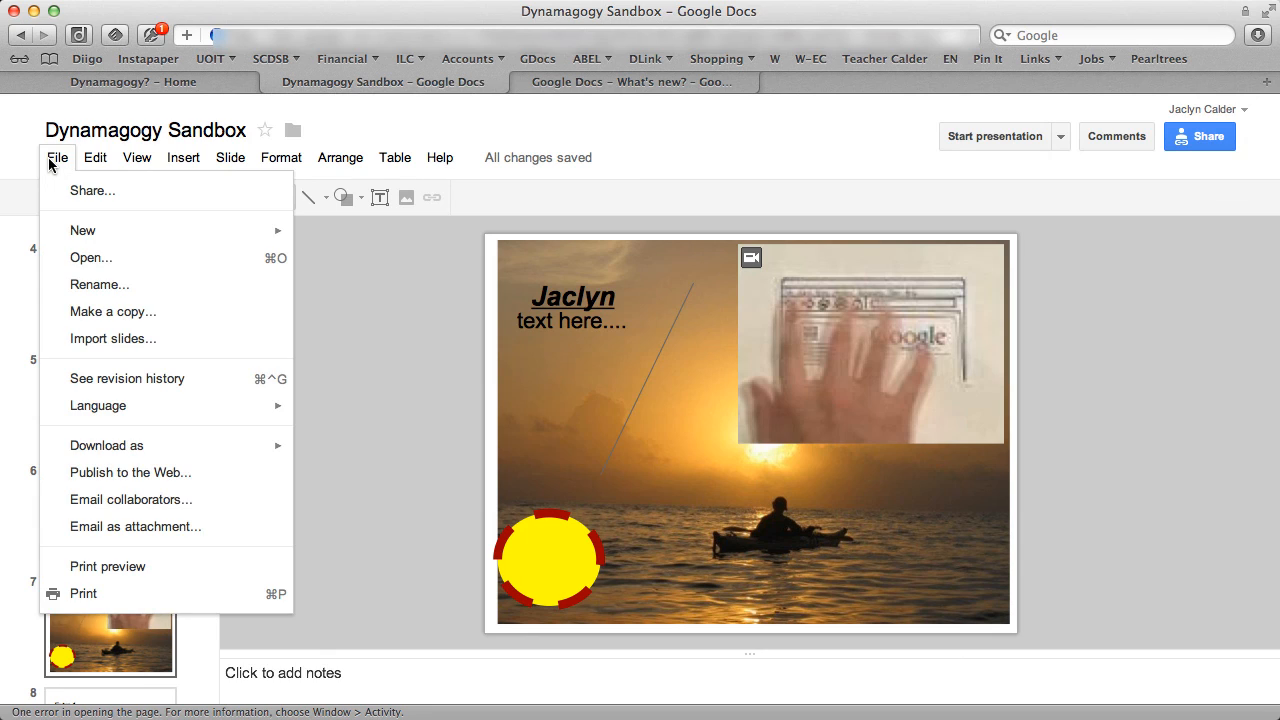